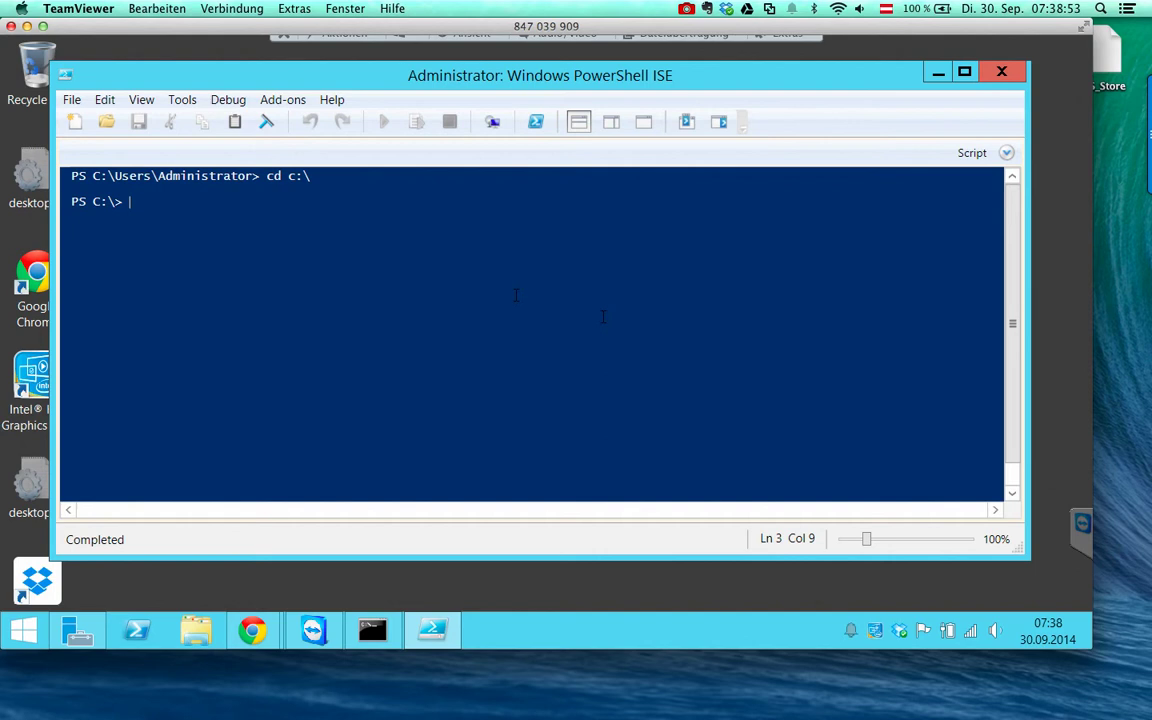
Run Get-BitLockerVolume in PowerShell ISE and maximize the ISE window
type("g")
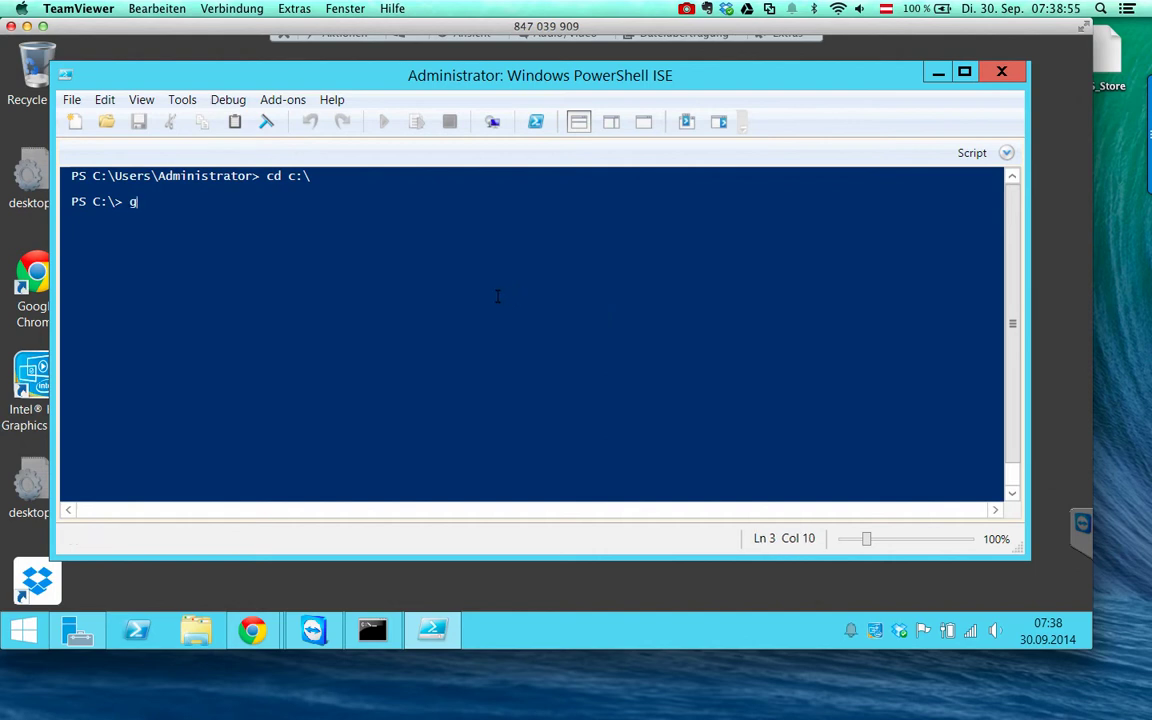
type("et-bitl")
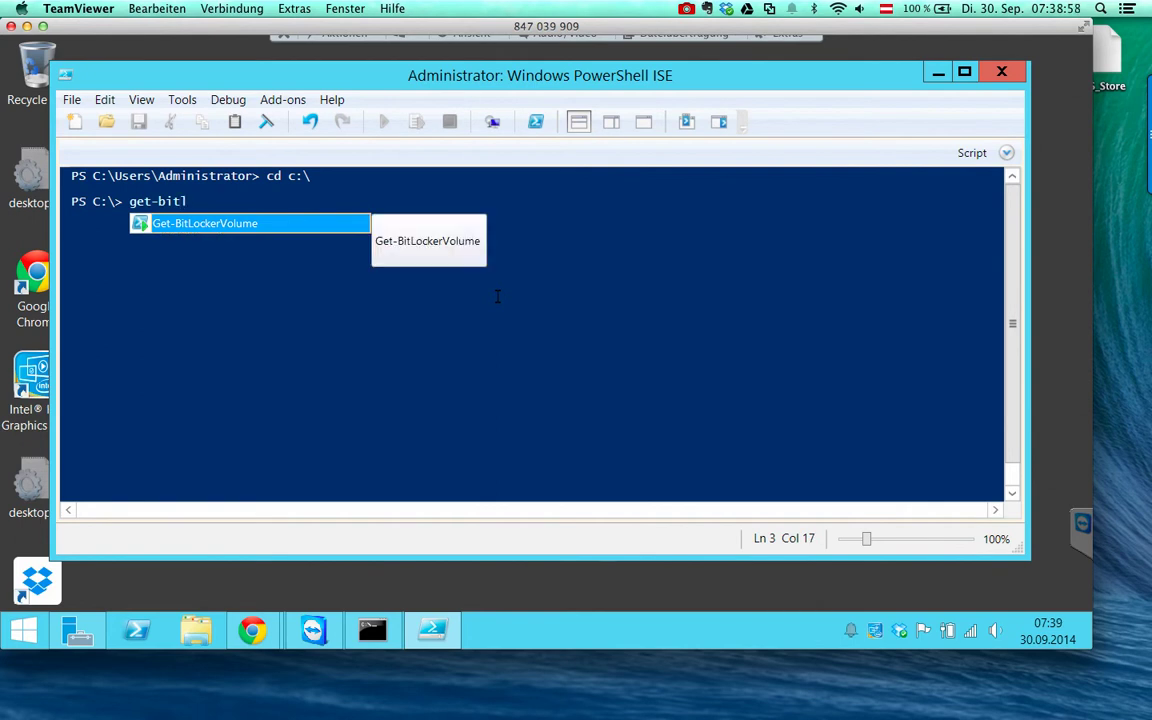
key("Tab")
key("Return")
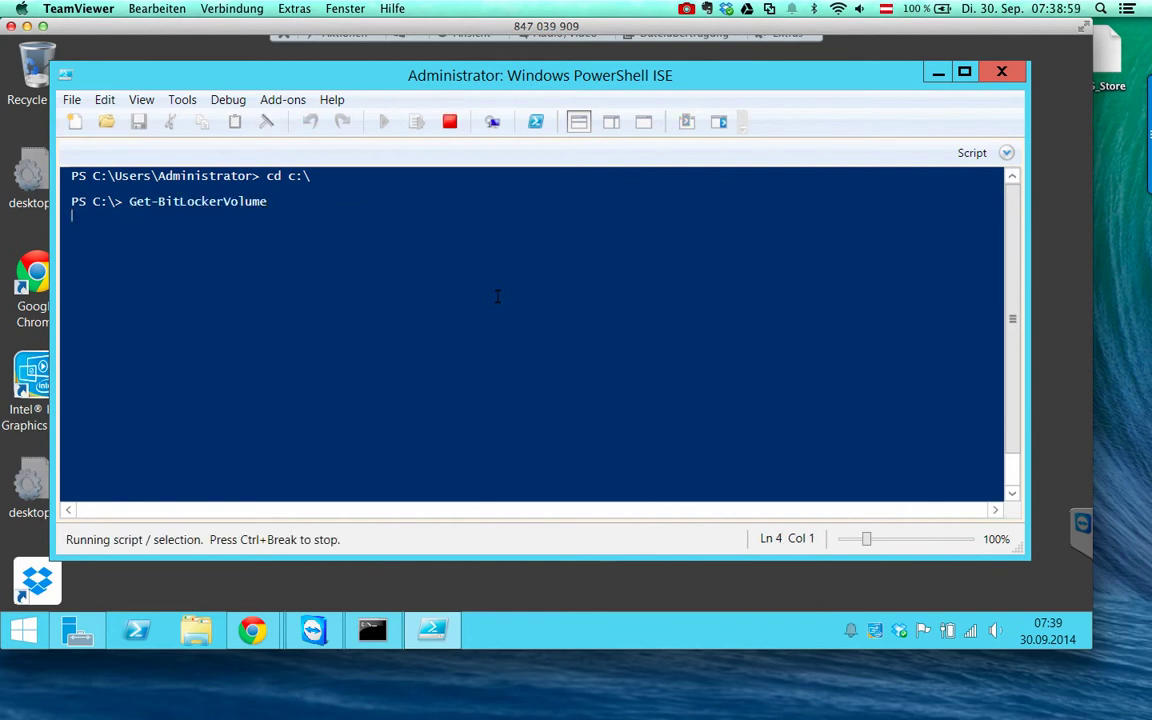
left_click(963, 73)
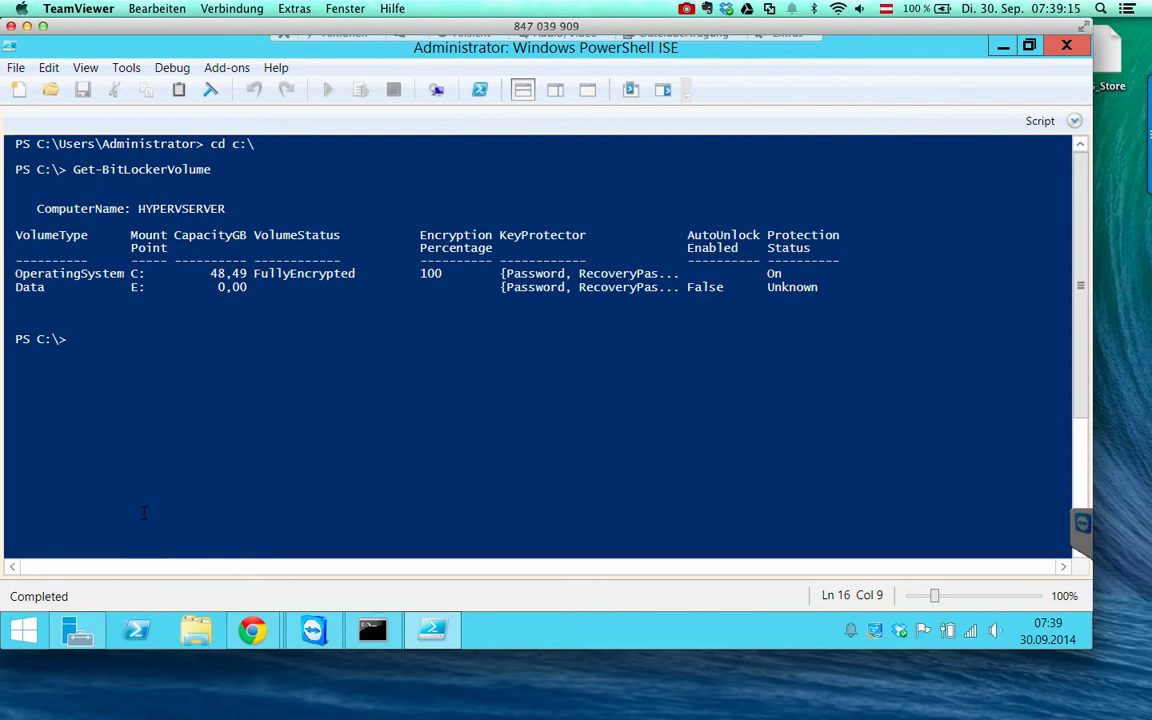
Check the C: and locked E: drives in a maximized This PC window, then return to Server Manager
left_click(69, 633)
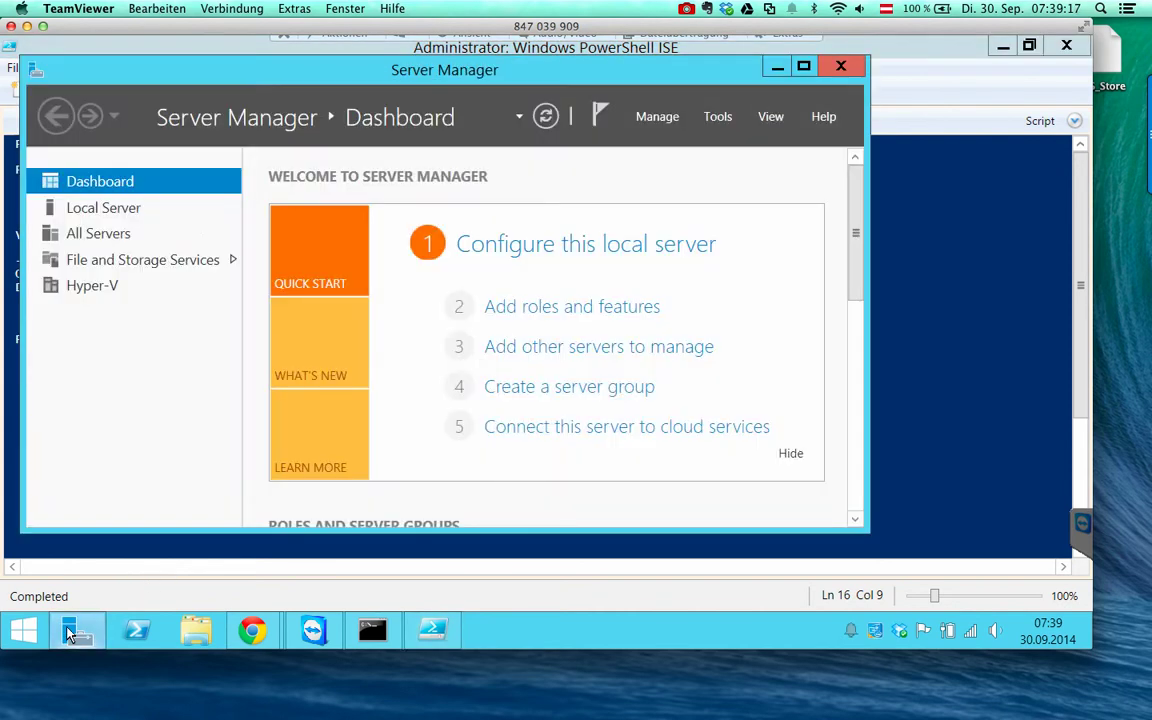
left_click(197, 633)
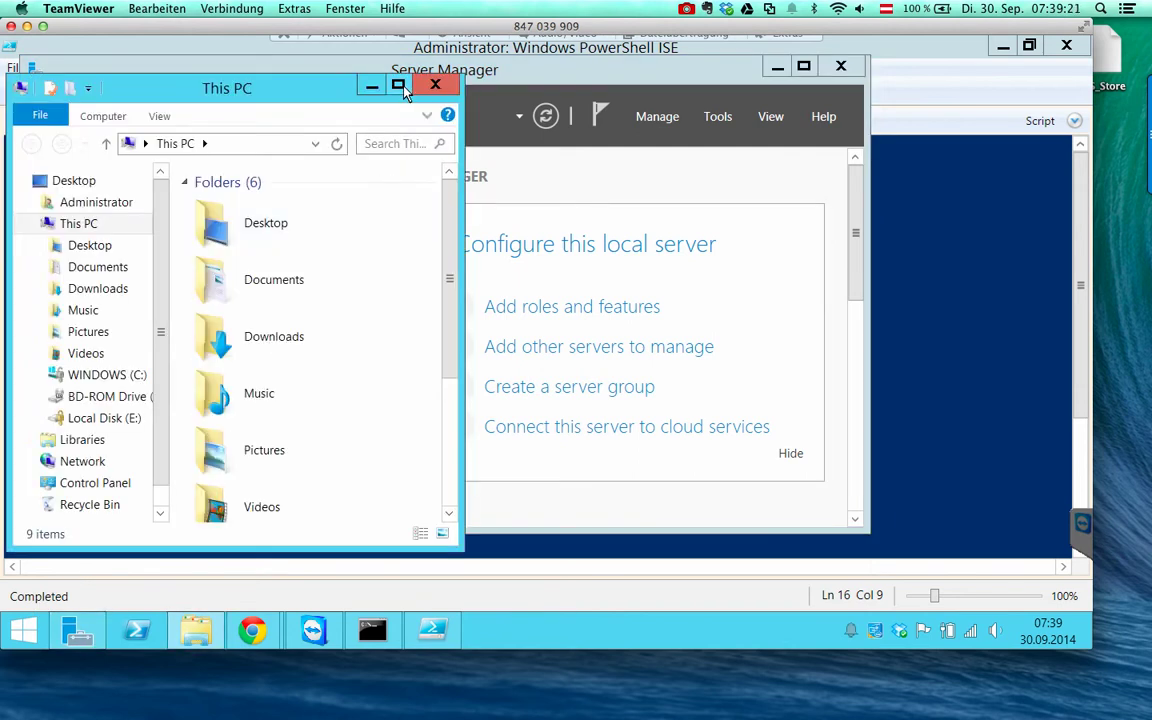
left_click(405, 92)
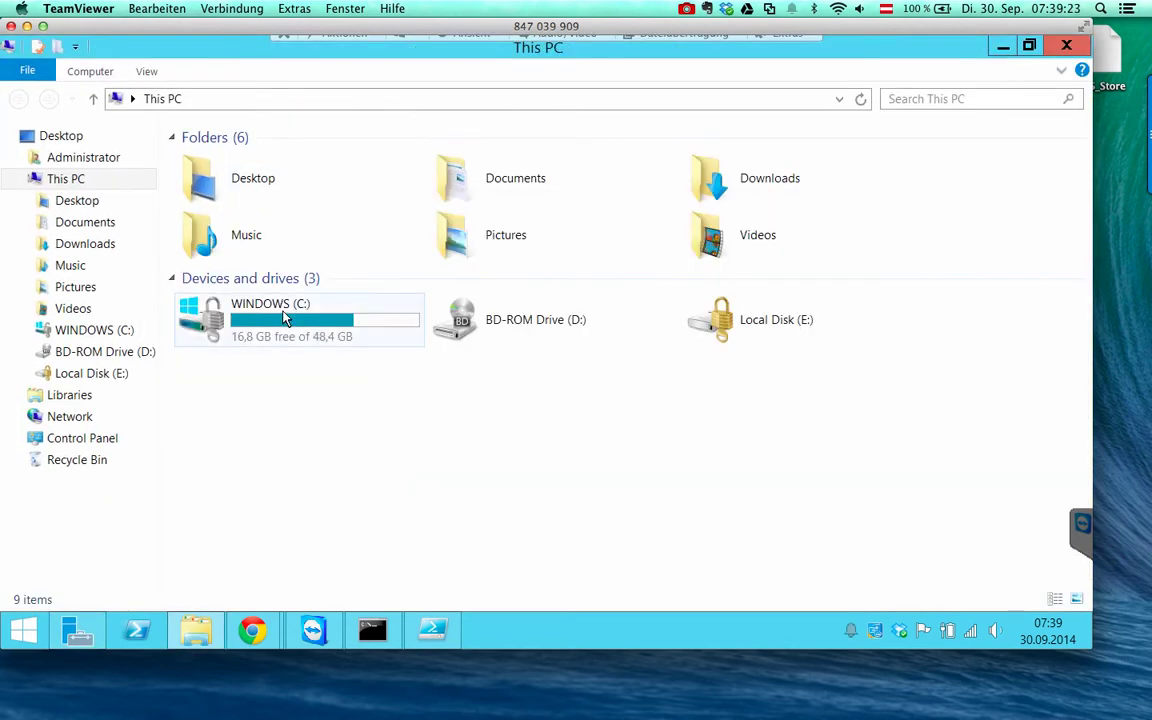
left_click(285, 317)
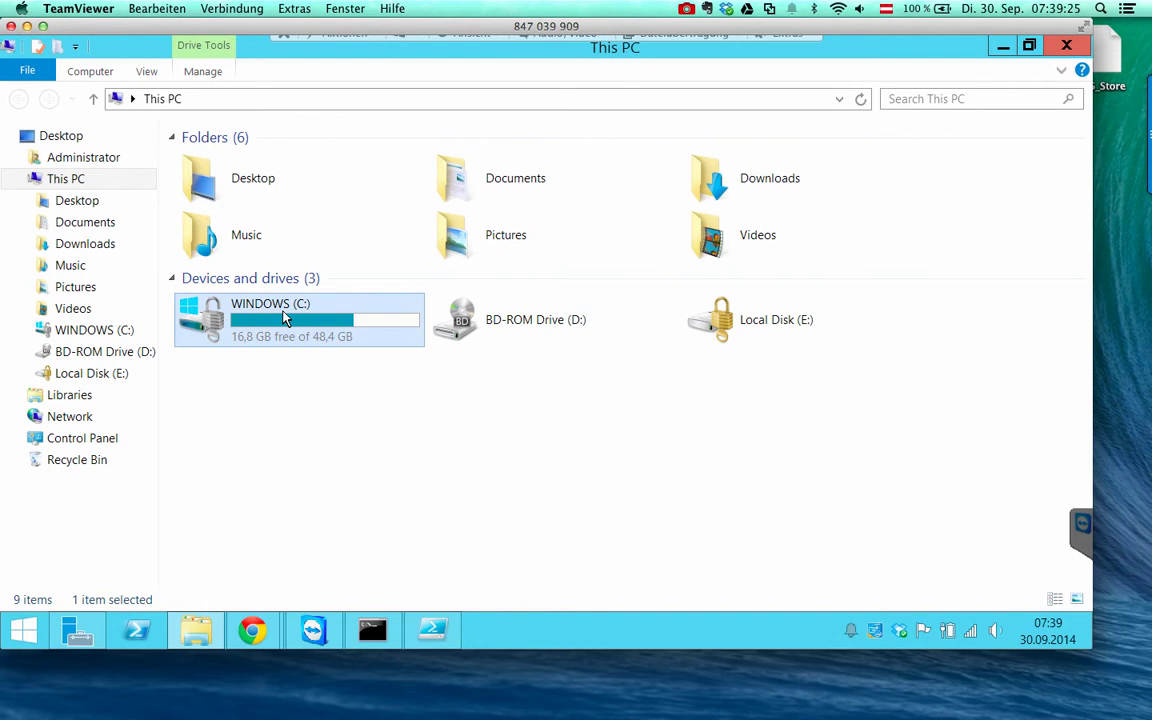
left_click(762, 337)
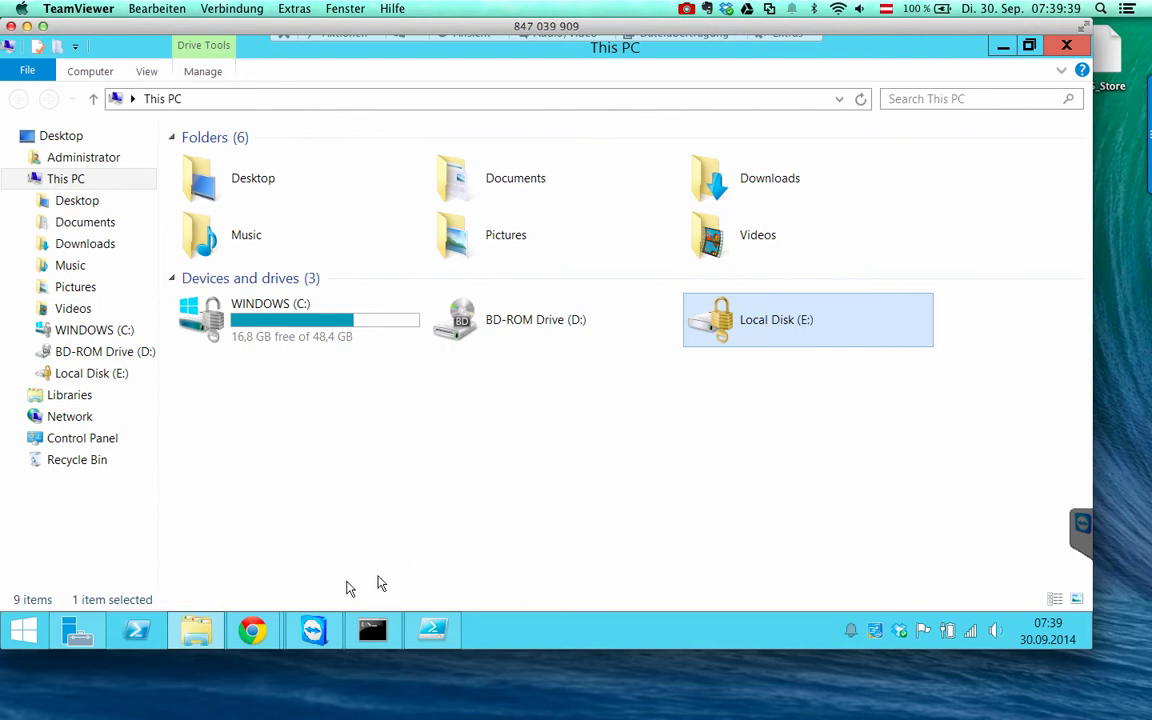
left_click(80, 630)
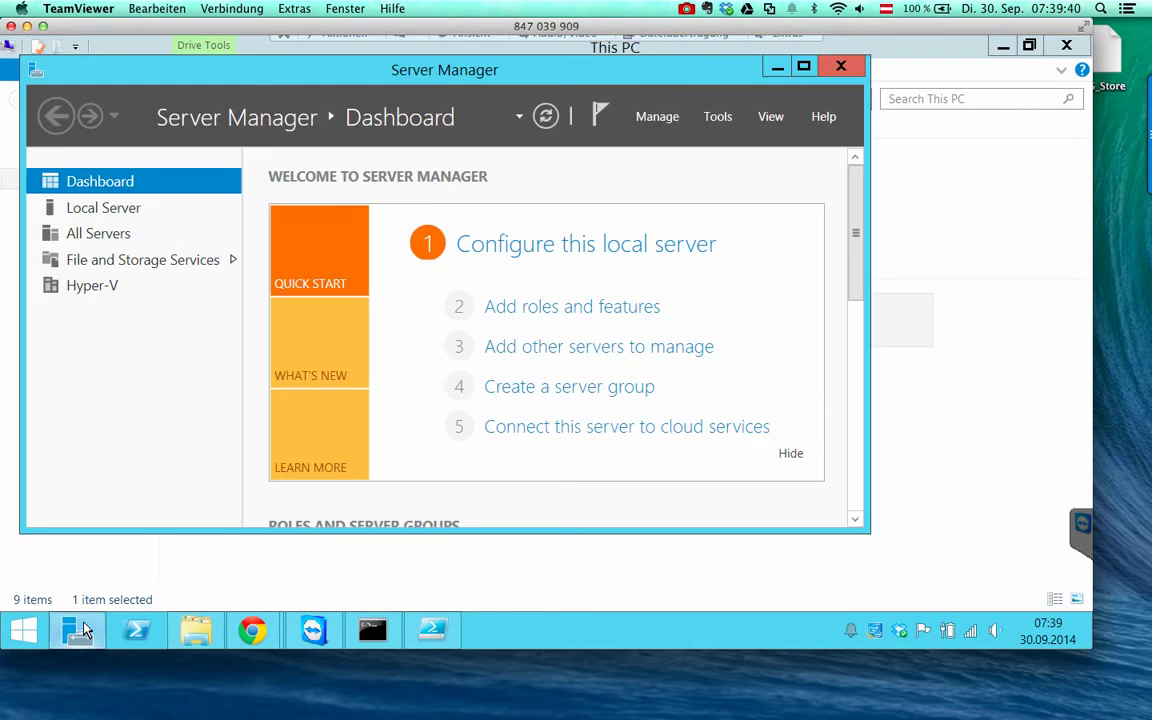
Launch Hyper-V Manager from Server Manager's Tools menu and narrow the server tree pane
left_click(712, 117)
left_click(742, 318)
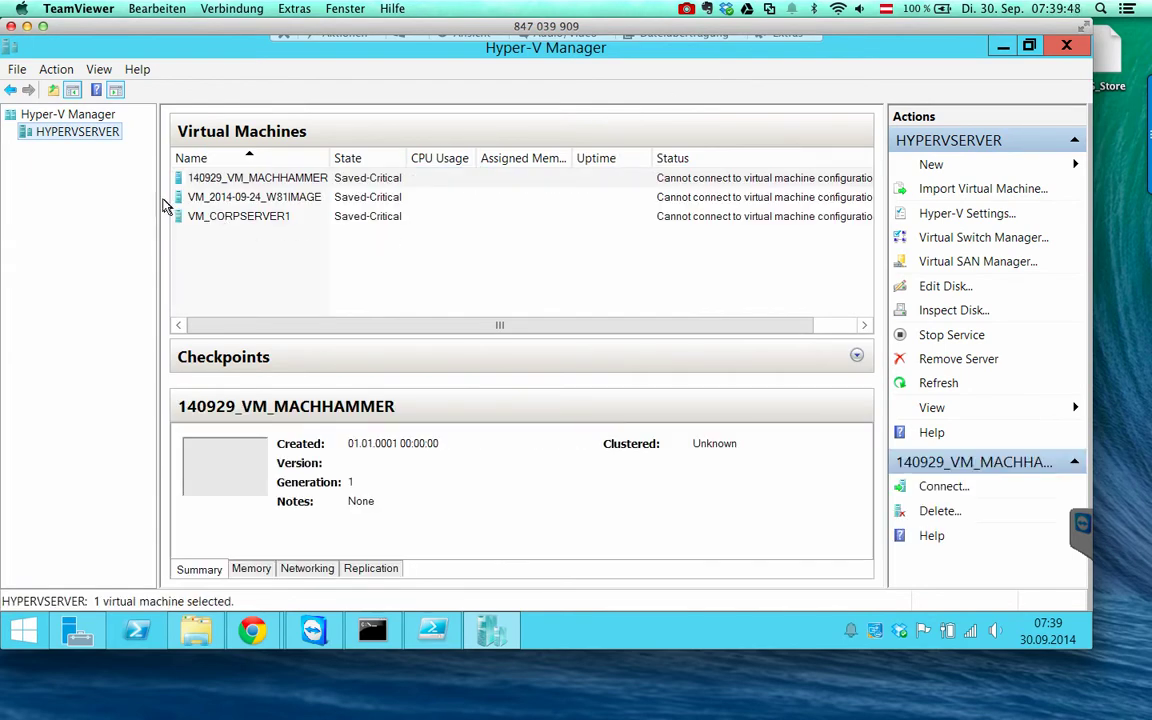
left_click_drag(155, 190, 98, 191)
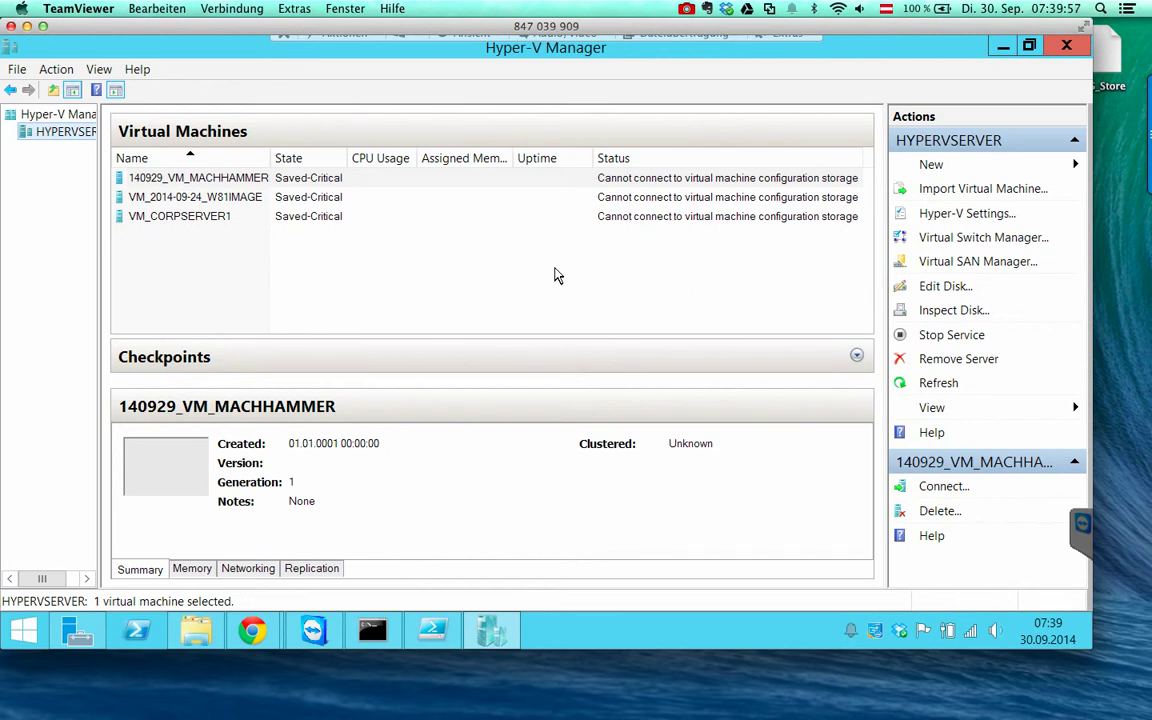
Connect to 140929_VM_MACHHAMMER, start it from saved state, and dismiss the restore error
left_click(301, 179)
right_click(303, 182)
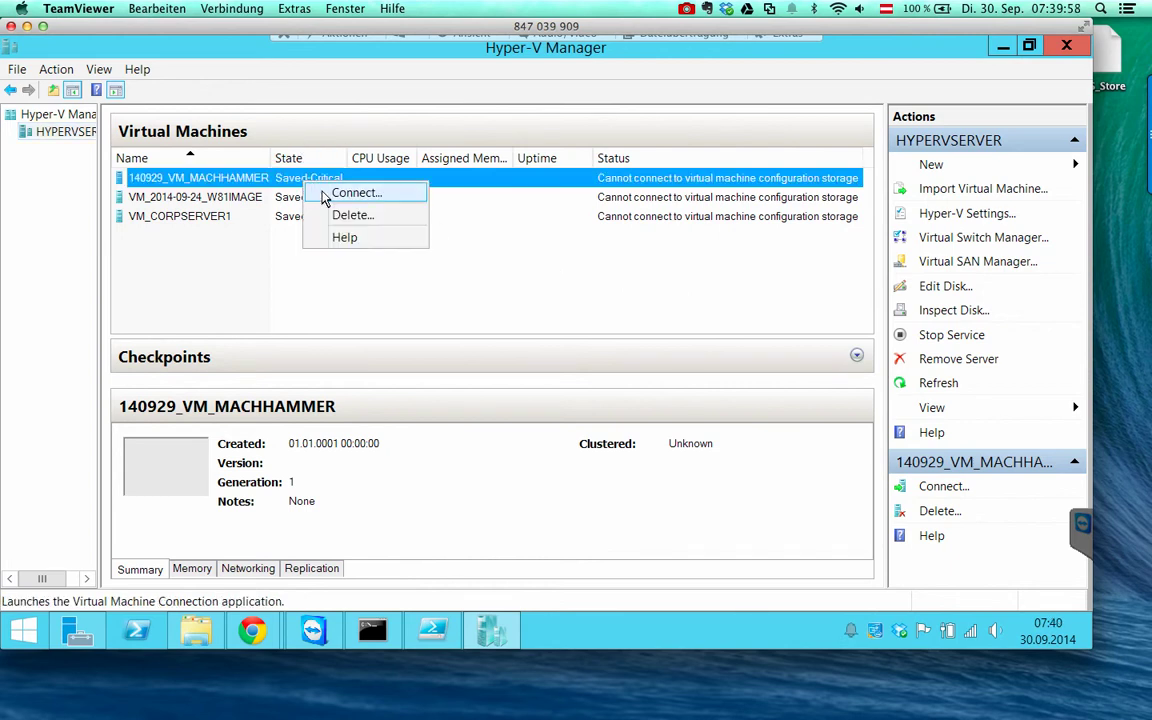
left_click(326, 193)
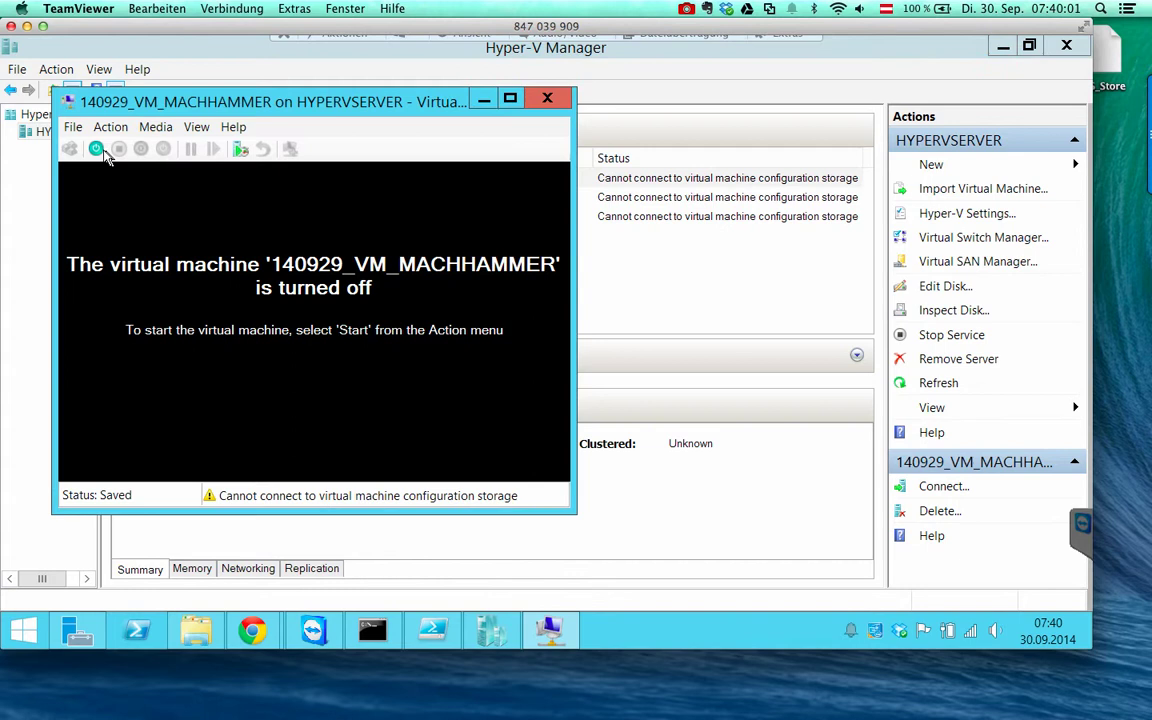
left_click(97, 149)
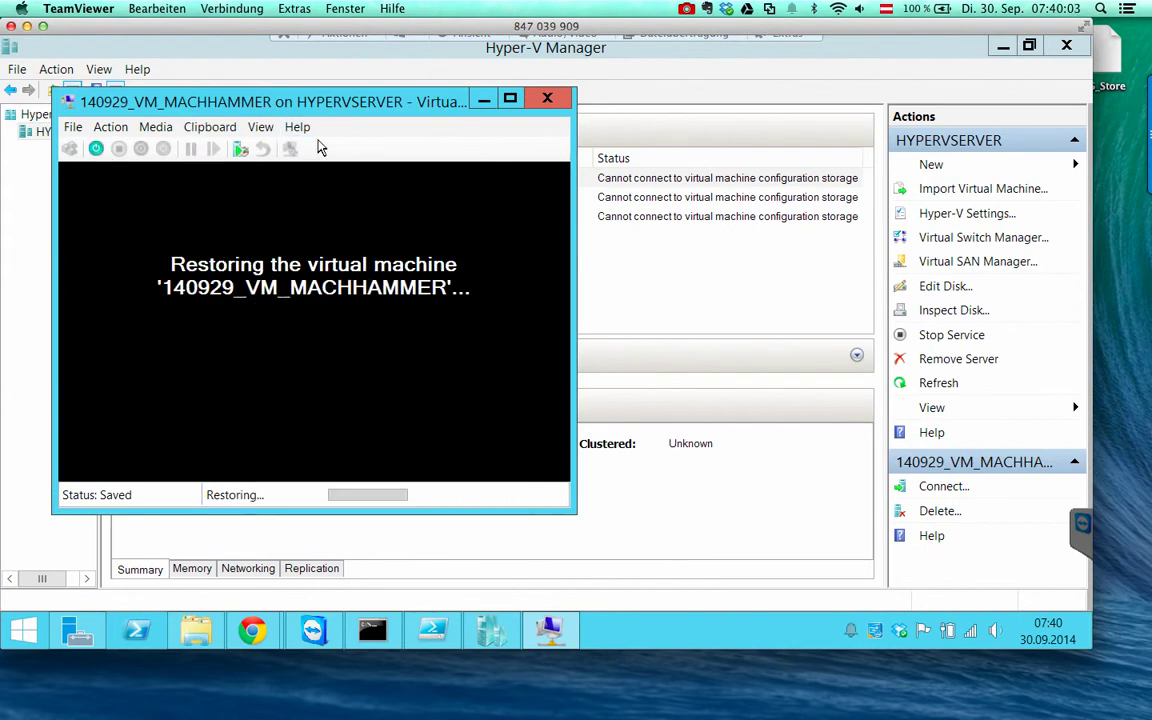
left_click(198, 377)
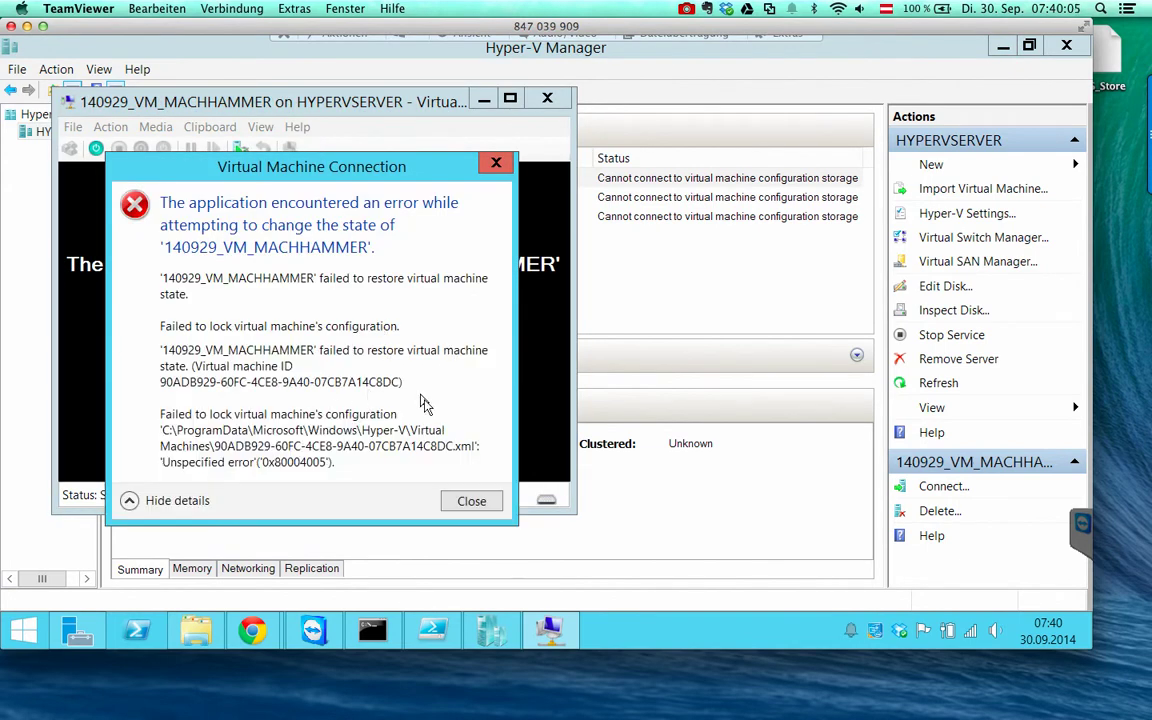
left_click(466, 500)
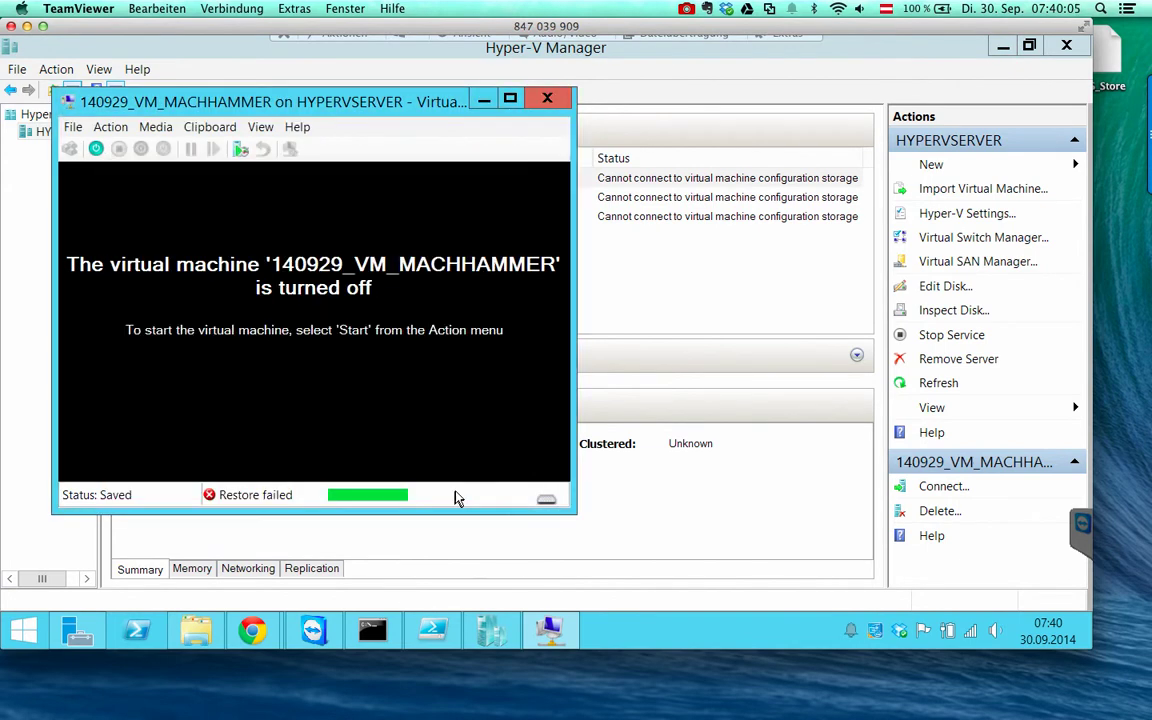
Unlock Local Disk (E:) in This PC by entering its BitLocker password
left_click(188, 630)
double_click(745, 318)
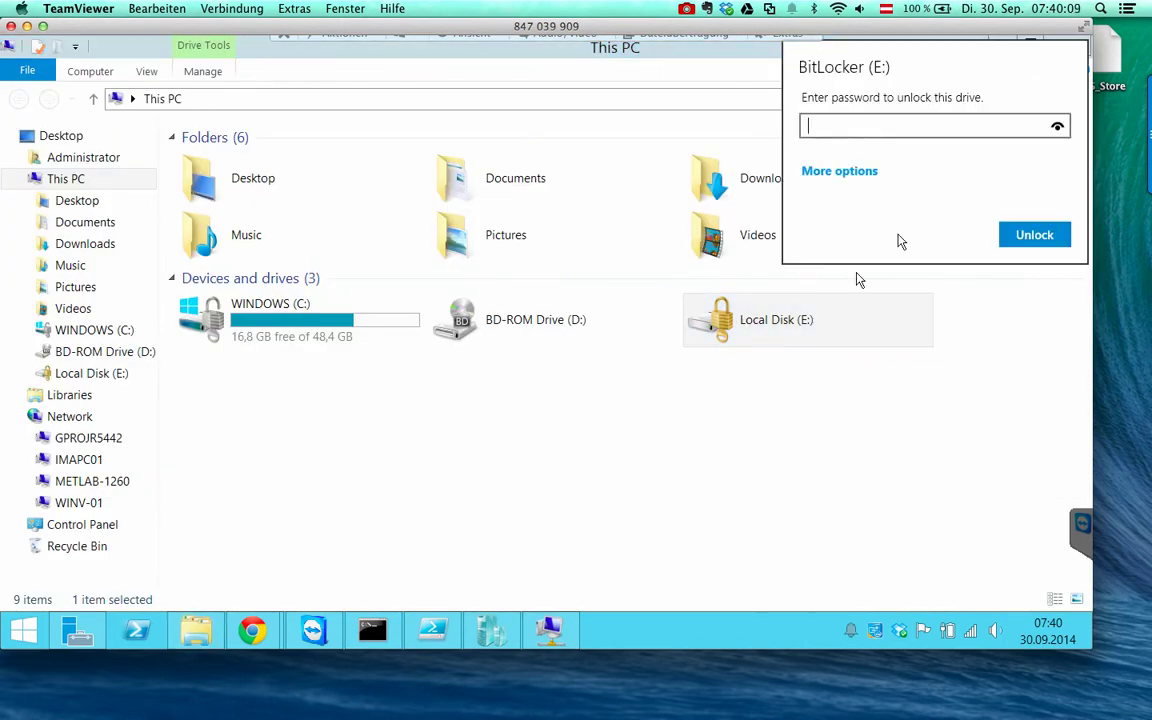
left_click(866, 174)
type("•")
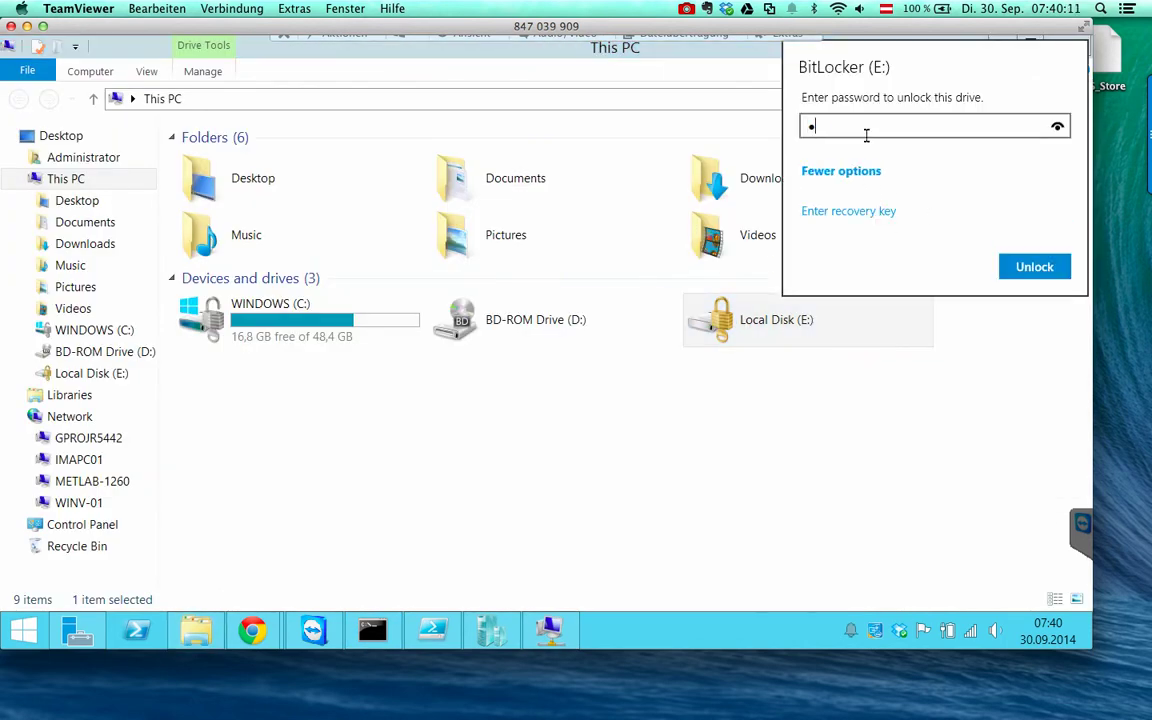
type("•••••••")
key("Return")
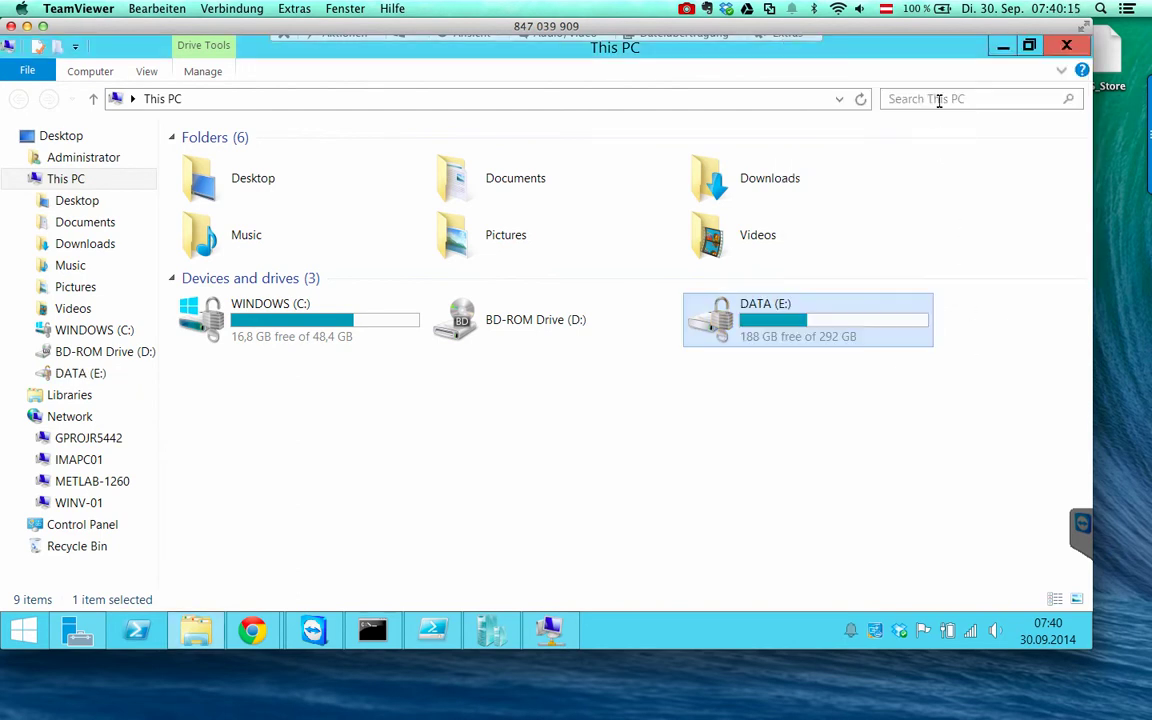
Retry starting 140929_VM_MACHHAMMER and dismiss the repeated restore-failed error
left_click(1002, 46)
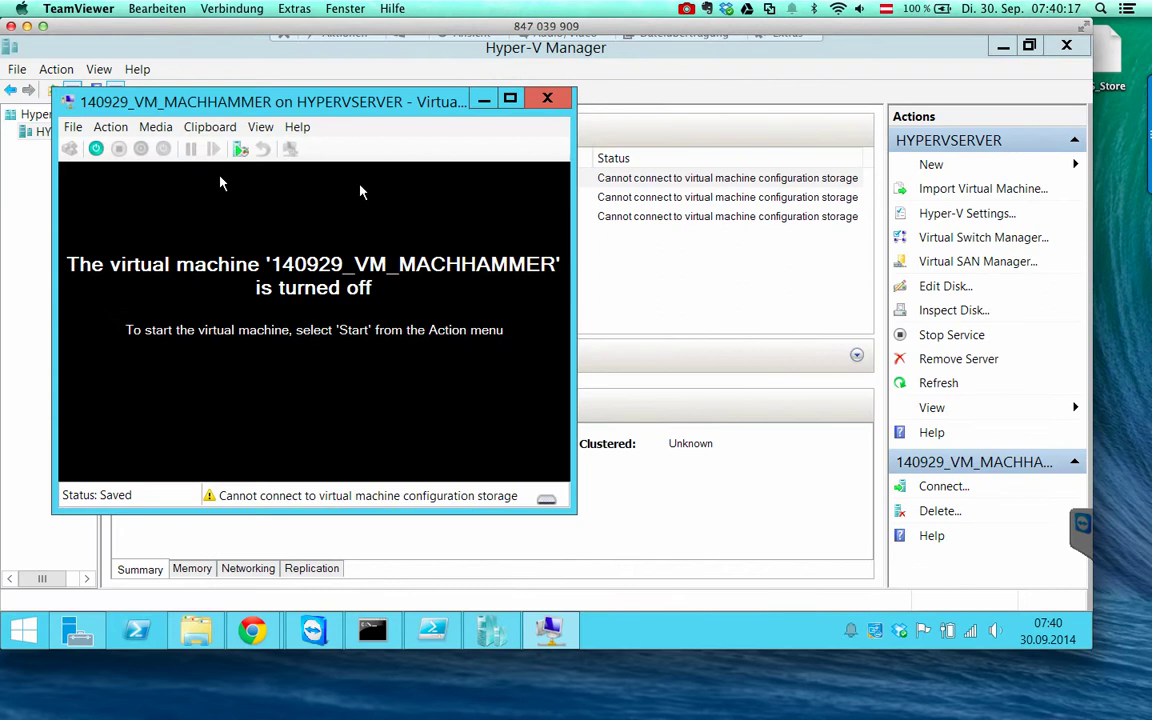
left_click(95, 150)
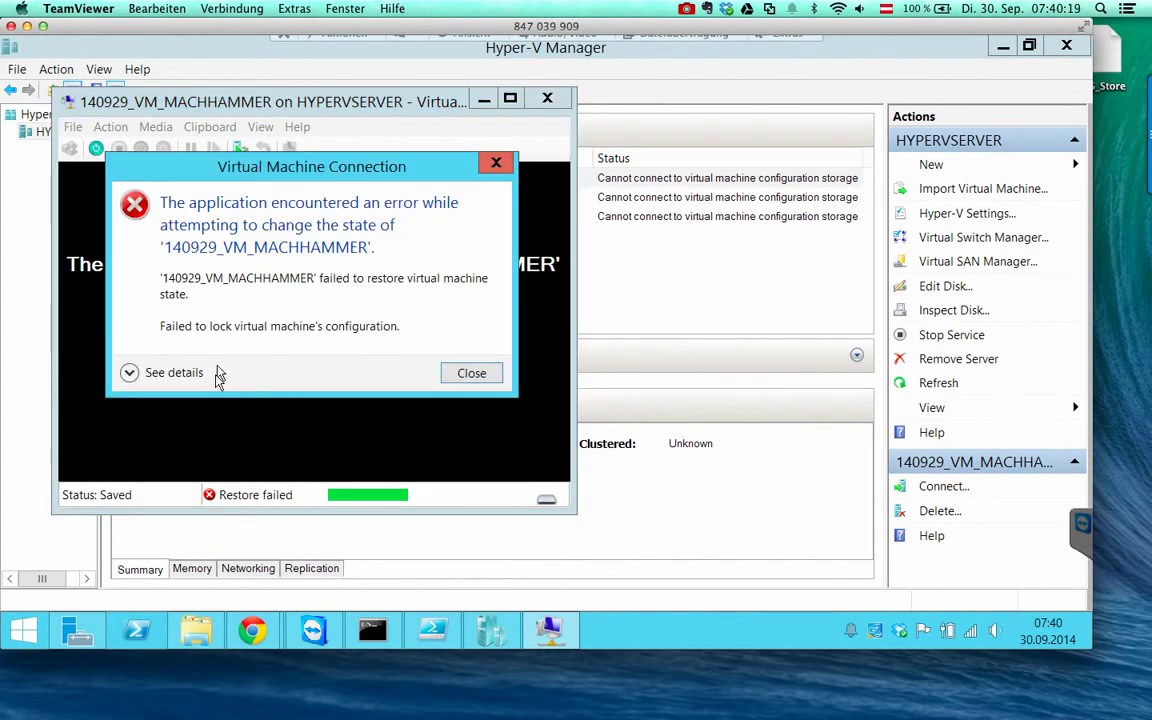
left_click(200, 376)
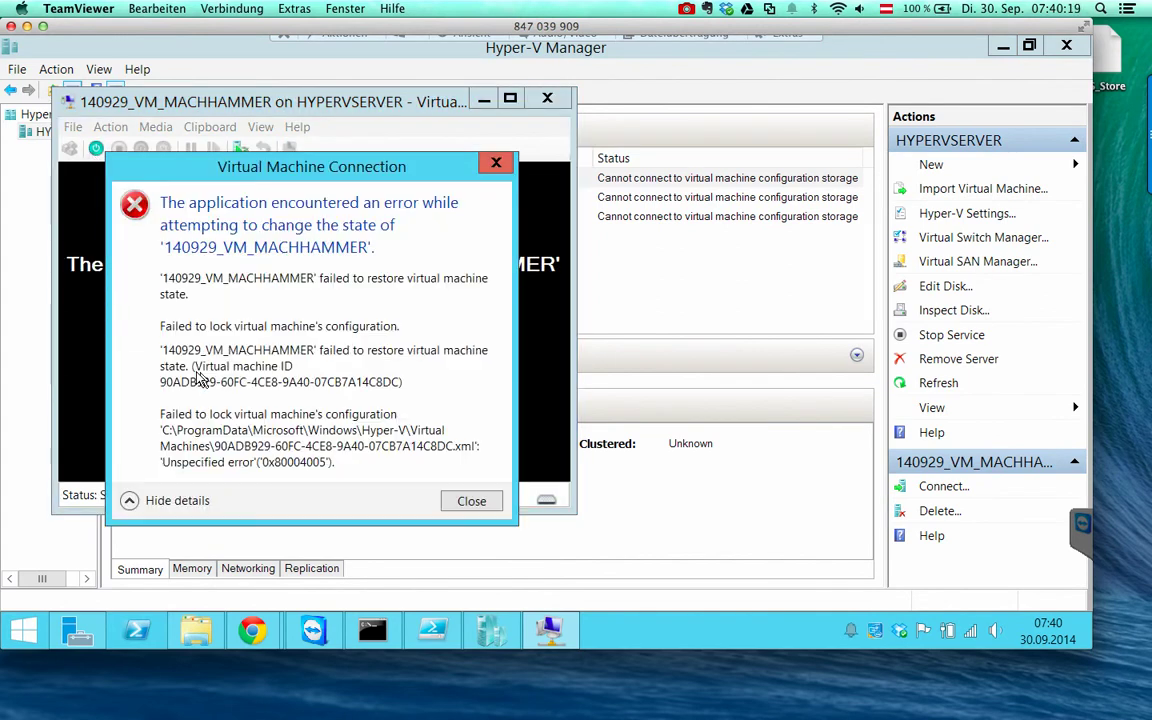
left_click(488, 500)
Close the VM connection window, refresh the machine list, and exit Hyper-V Manager
left_click(547, 98)
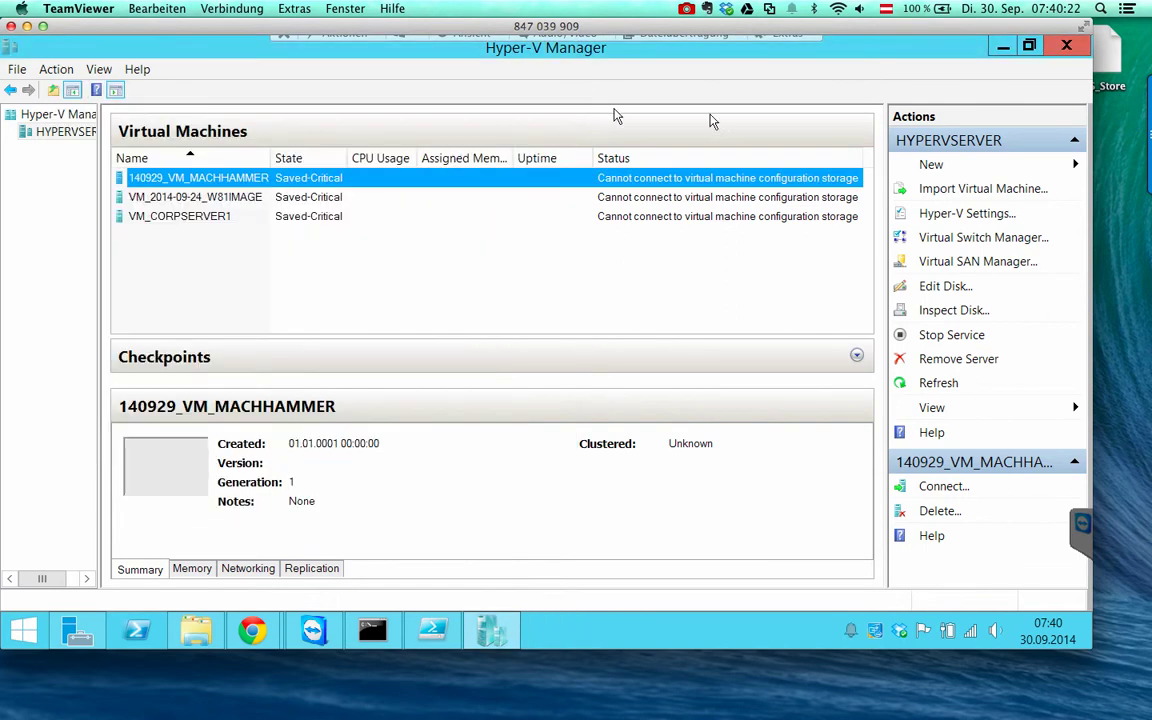
left_click(952, 388)
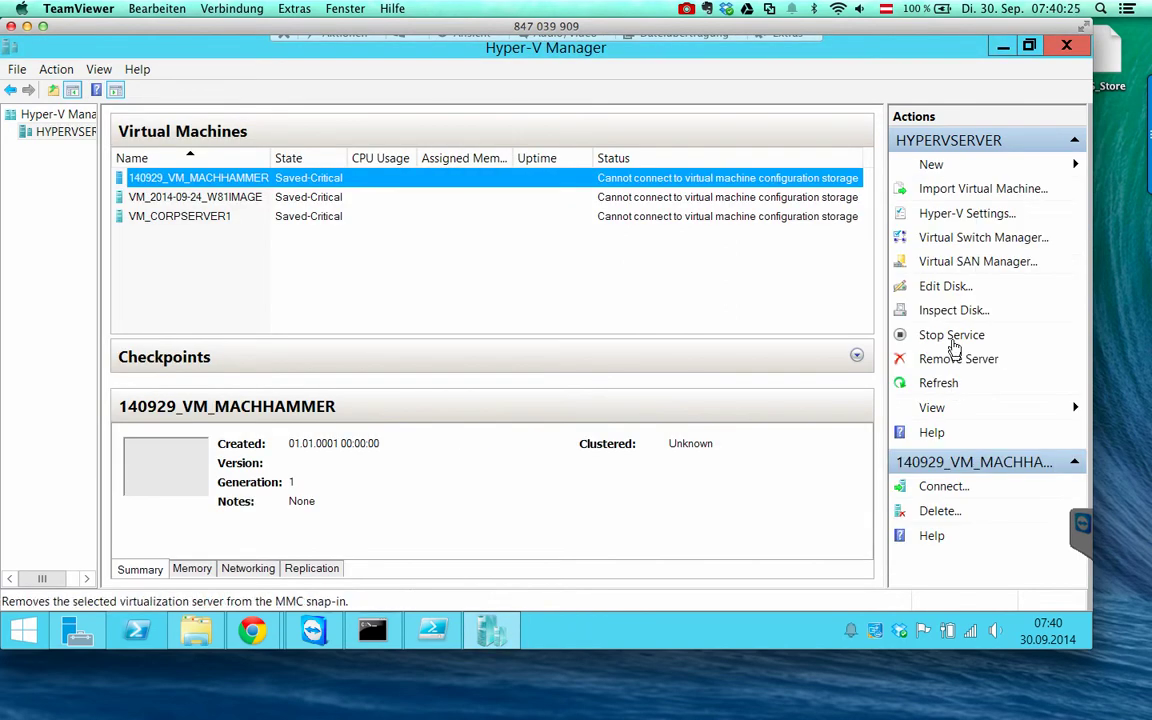
left_click(14, 70)
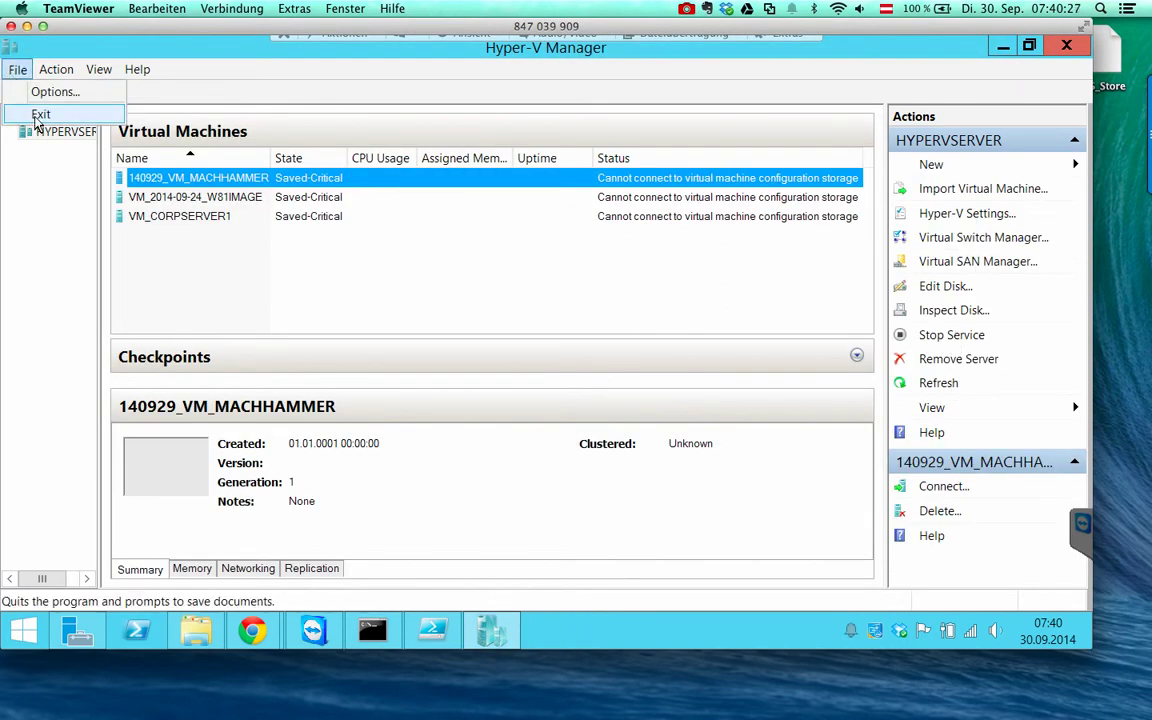
left_click(37, 114)
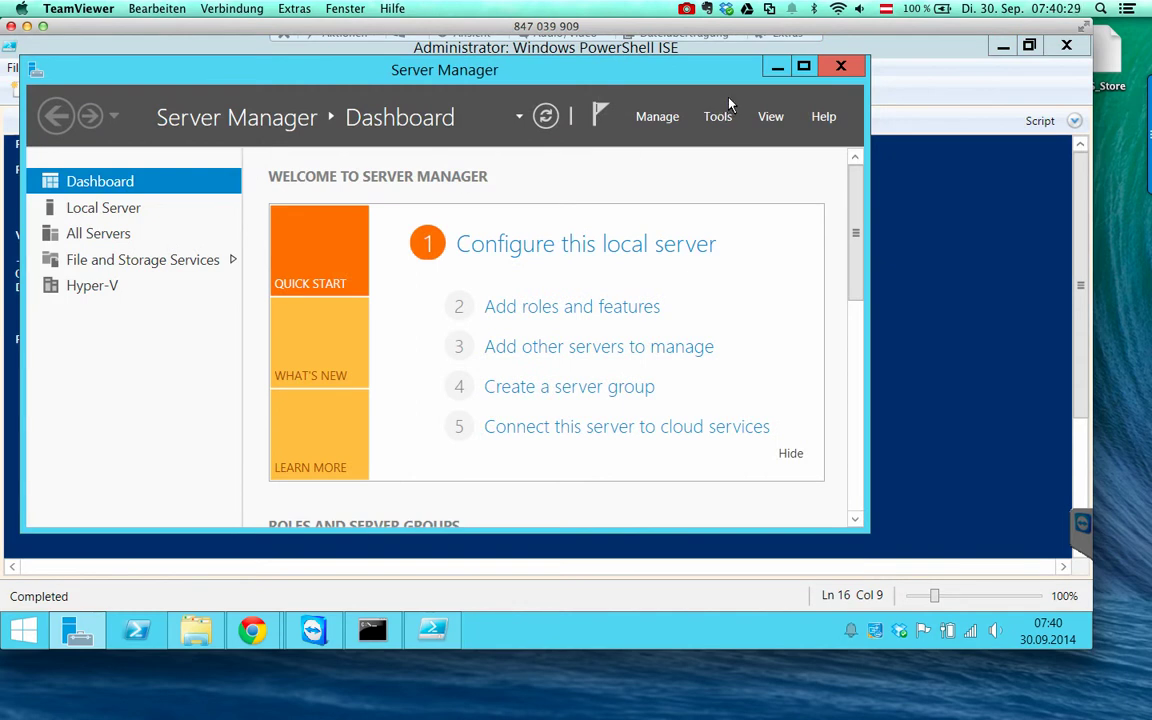
Relaunch Hyper-V Manager from Server Manager Tools and refresh the virtual machine list
left_click(650, 117)
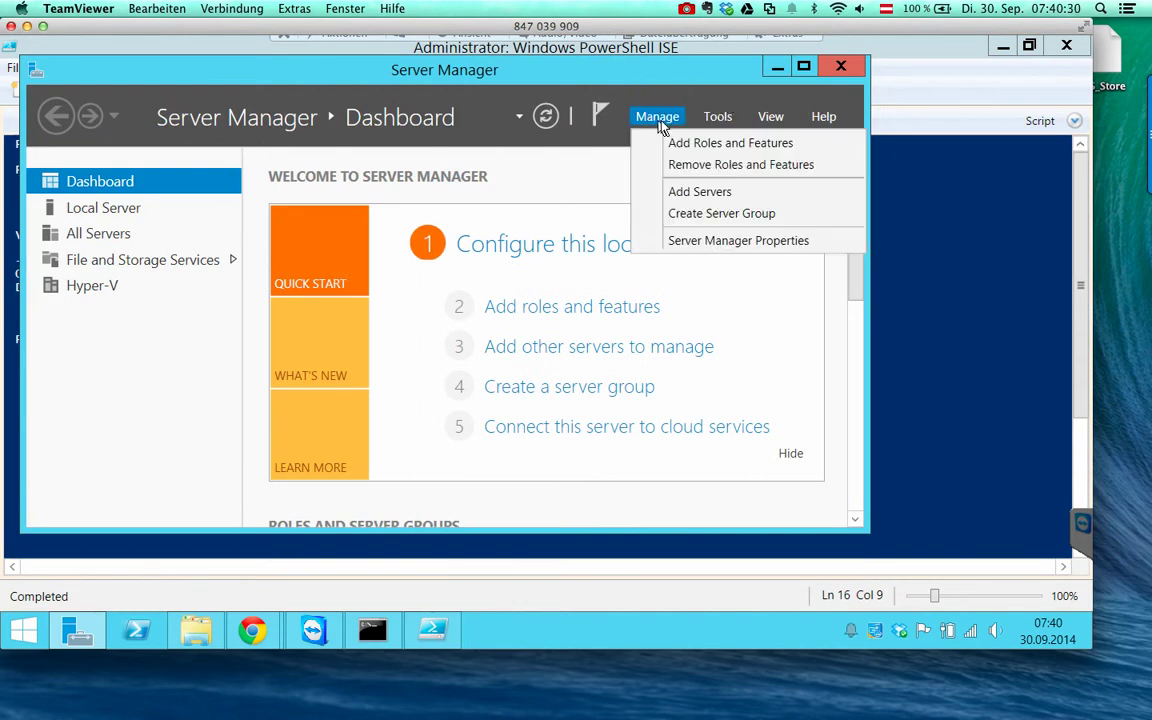
left_click(720, 117)
left_click(775, 320)
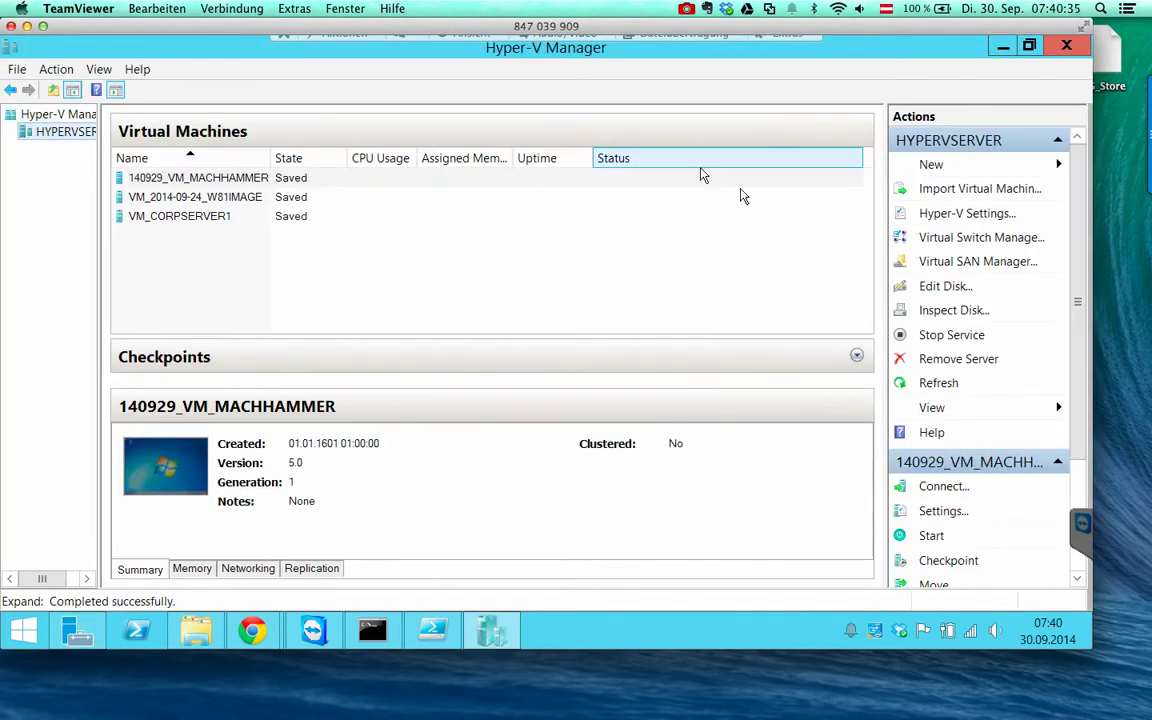
left_click(967, 384)
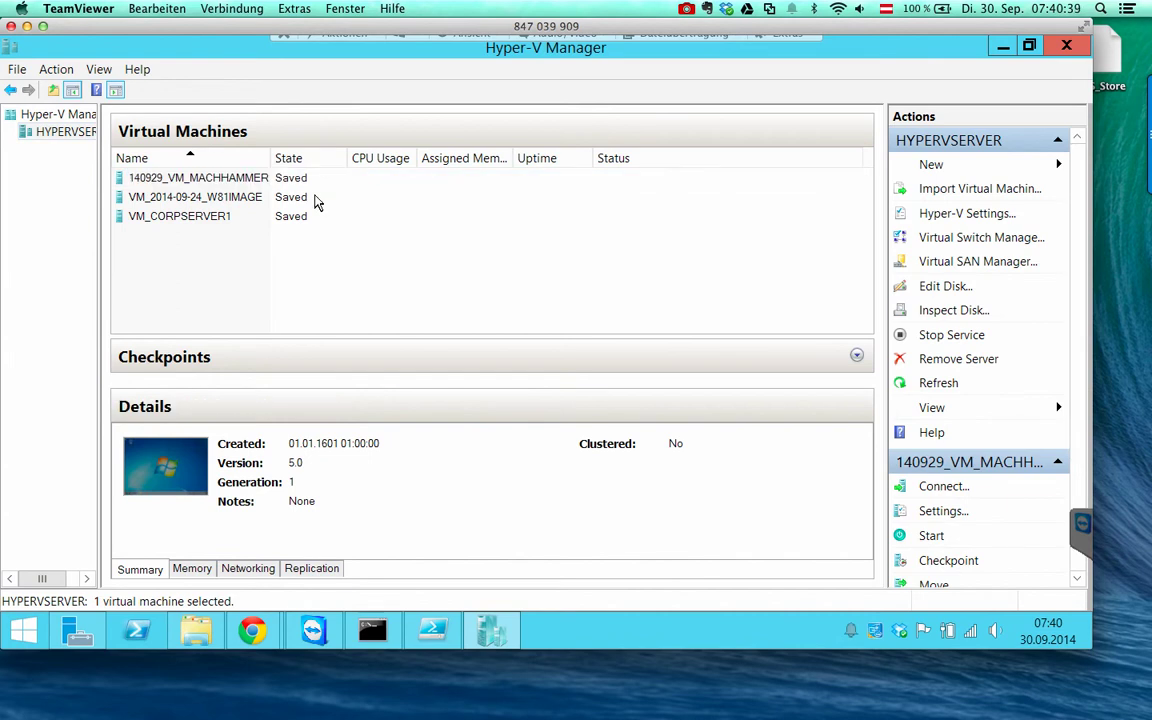
Start VM_CORPSERVER1 from its saved state via its right-click menu
left_click(316, 217)
left_click(312, 200)
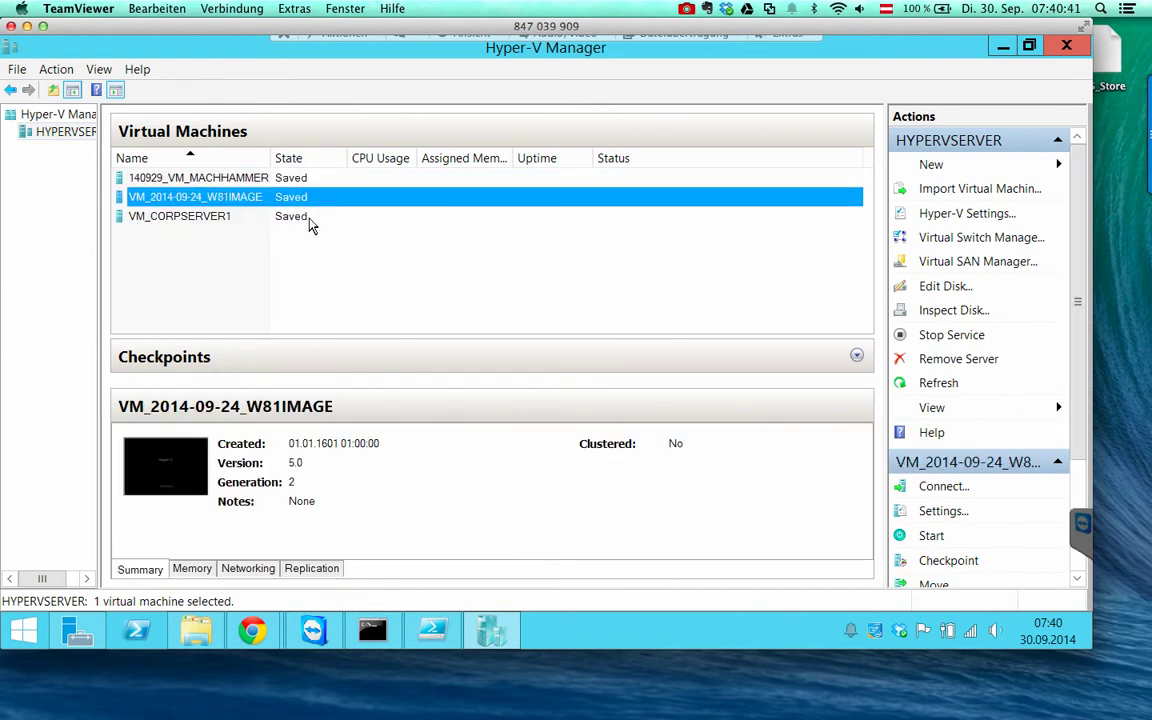
left_click(311, 218)
right_click(311, 219)
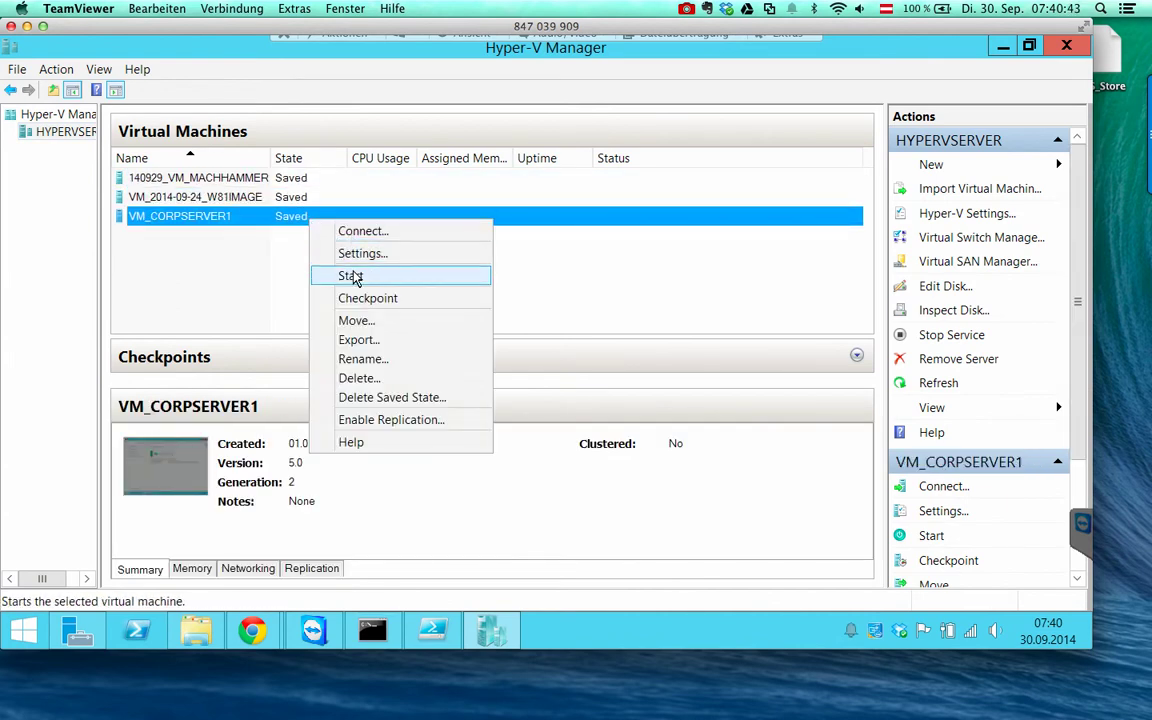
left_click(352, 276)
Open a console to VM_CORPSERVER1, connect, and sign in with the account password
double_click(266, 221)
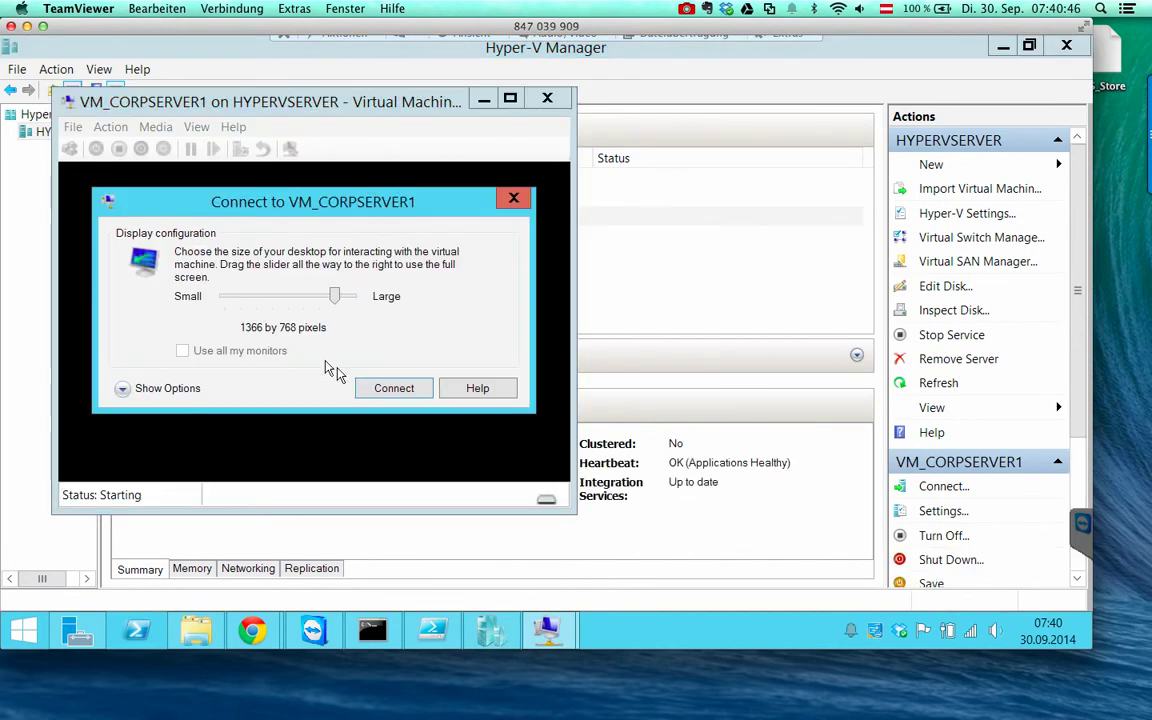
left_click(391, 388)
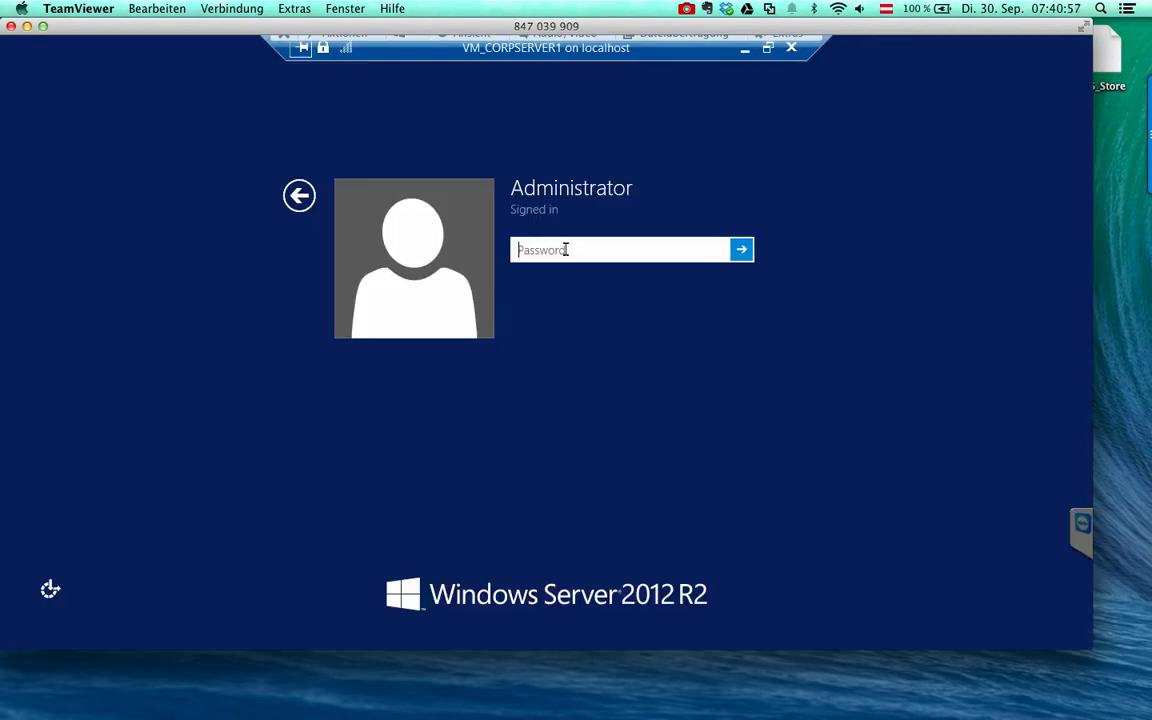
type("Pa")
key("Return")
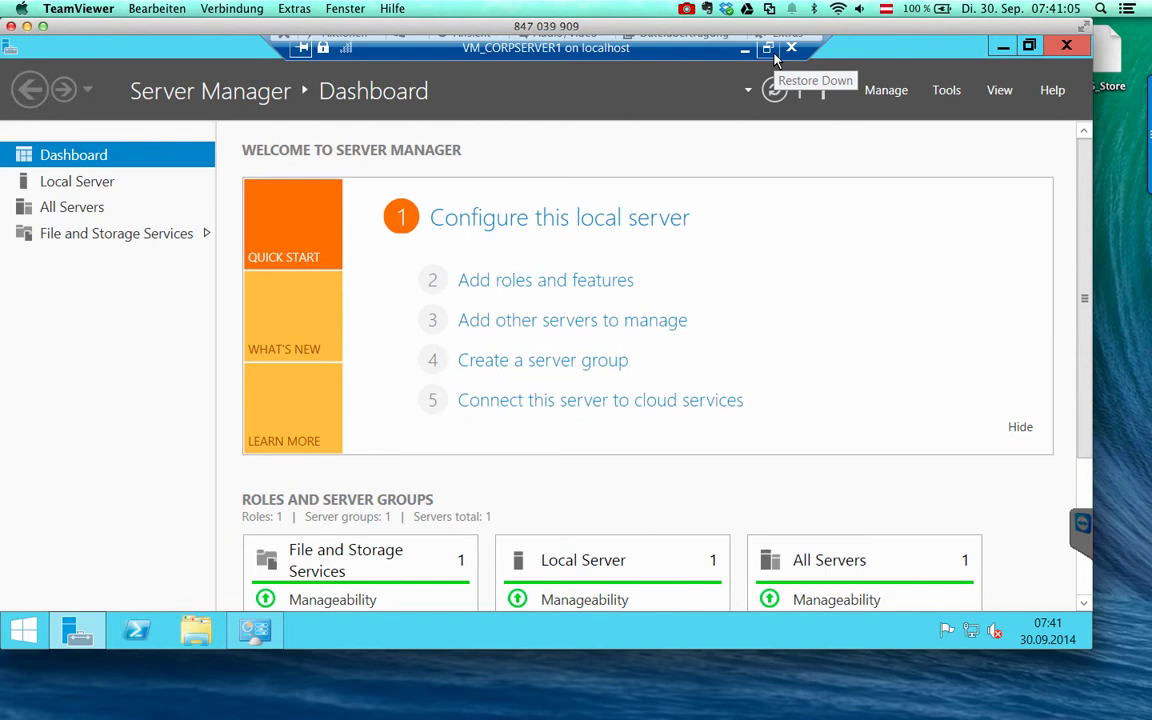
Restore down the VM console, check the drives in This PC, and go back to Hyper-V Manager
left_click(775, 60)
left_click(213, 628)
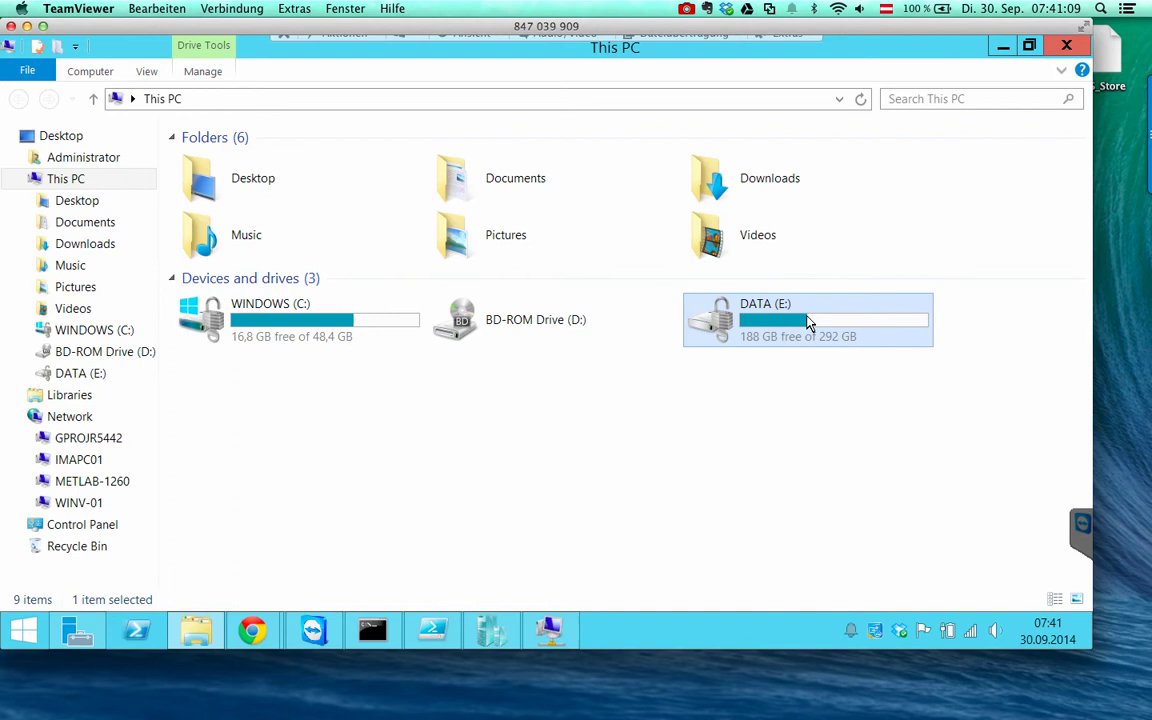
left_click(490, 640)
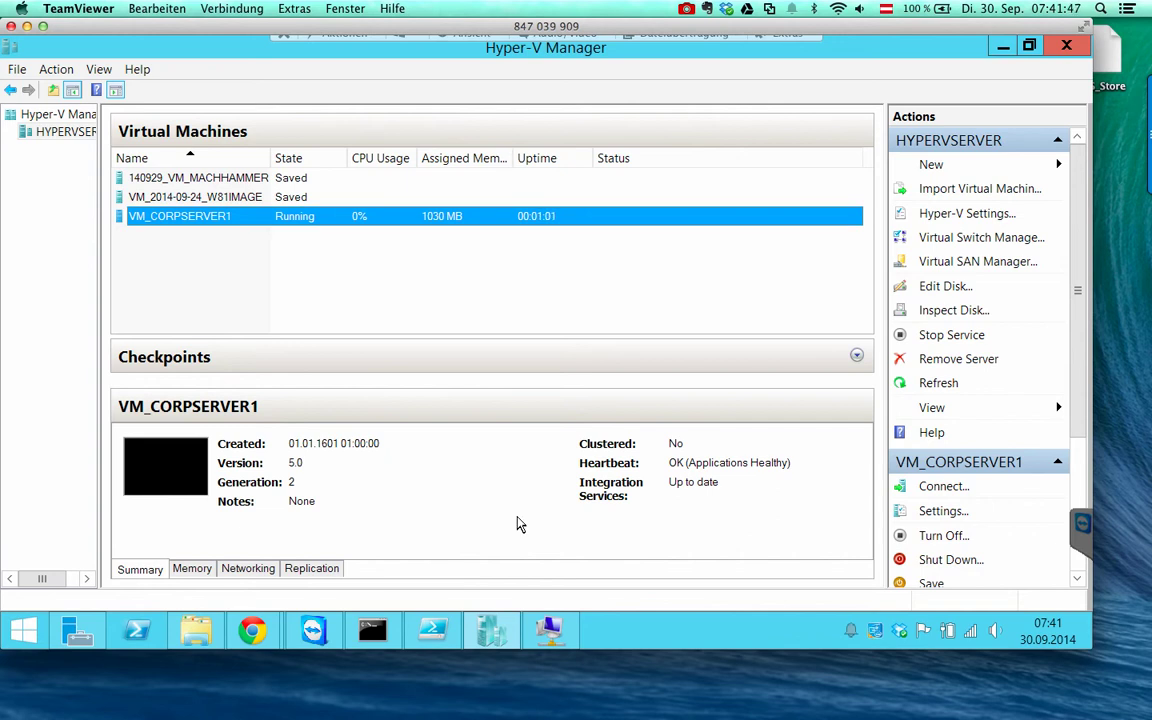
Open Manage BitLocker by searching 'bitlocker' from the Start screen
left_click(24, 631)
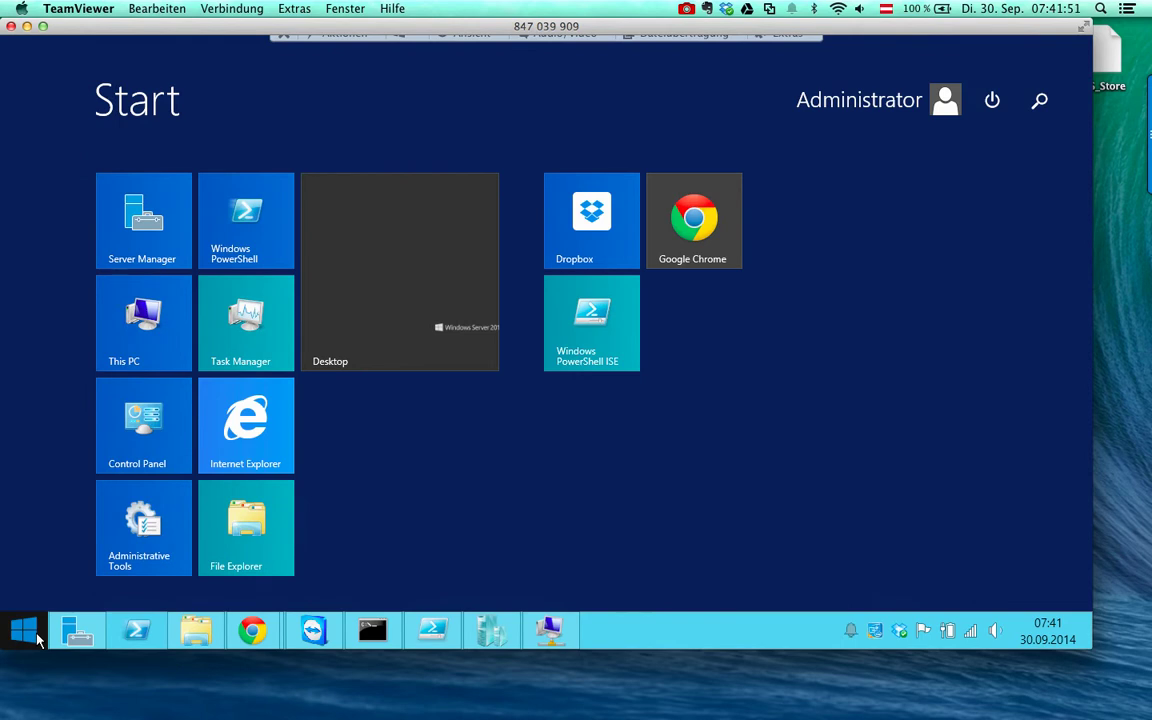
type("bitlocker")
key("Down")
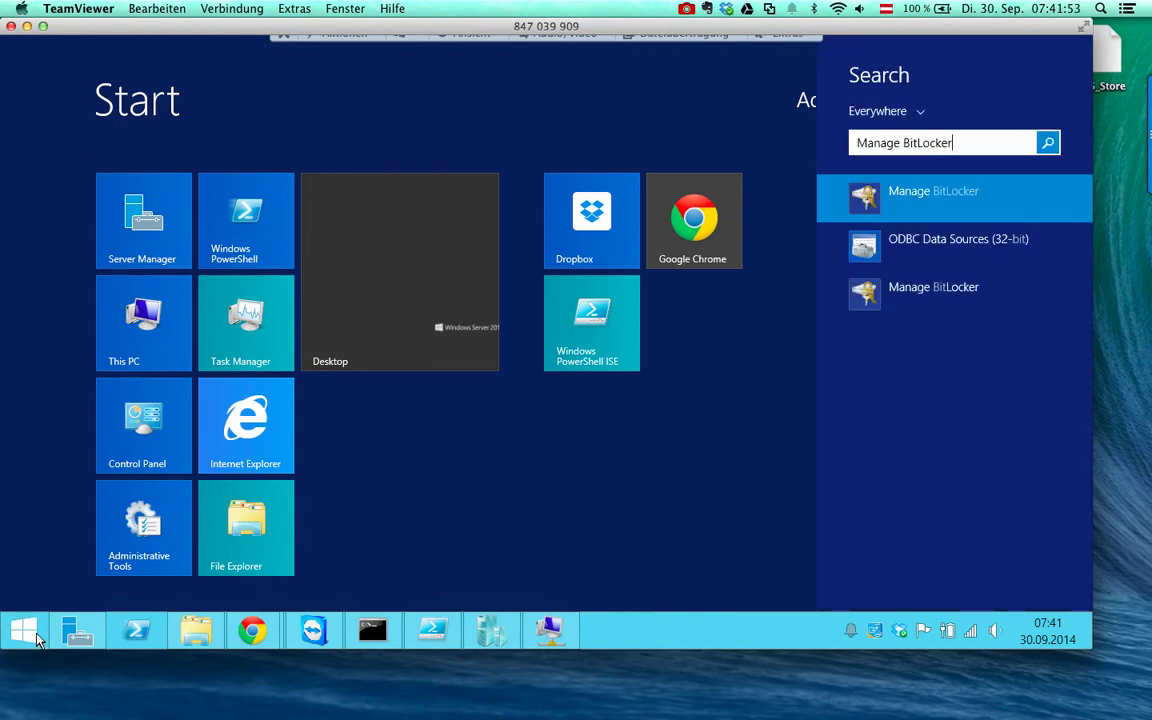
key("Return")
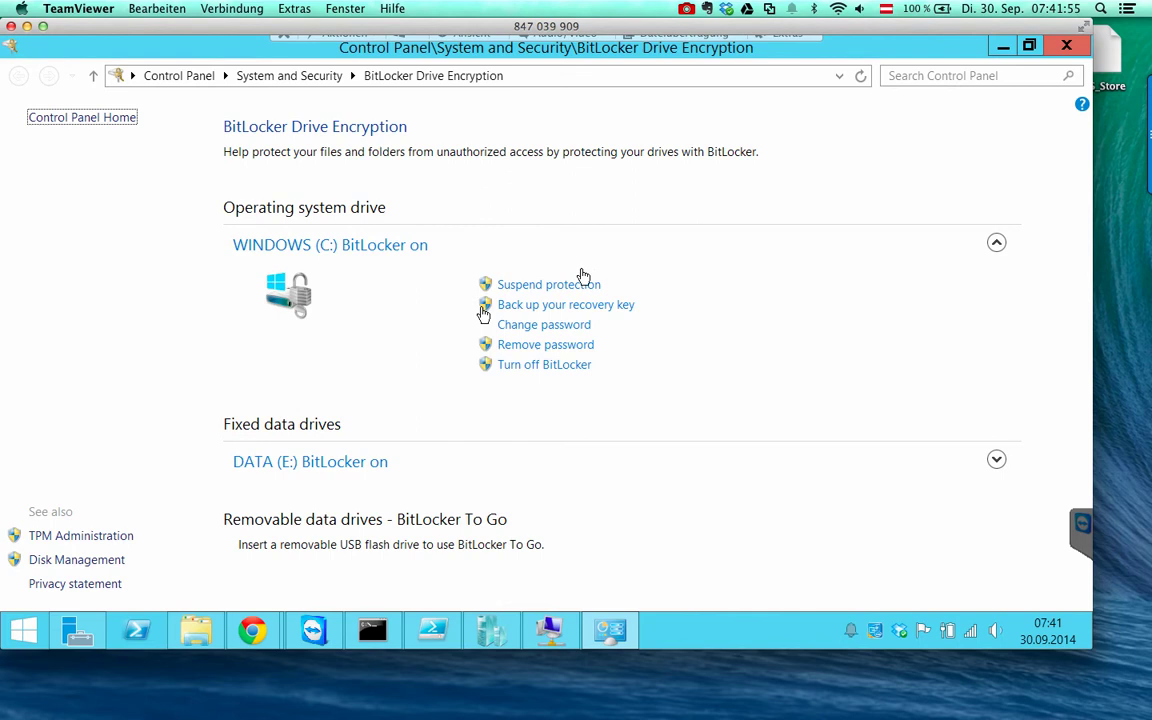
Turn on auto-unlock for the DATA (E:) drive
left_click(305, 461)
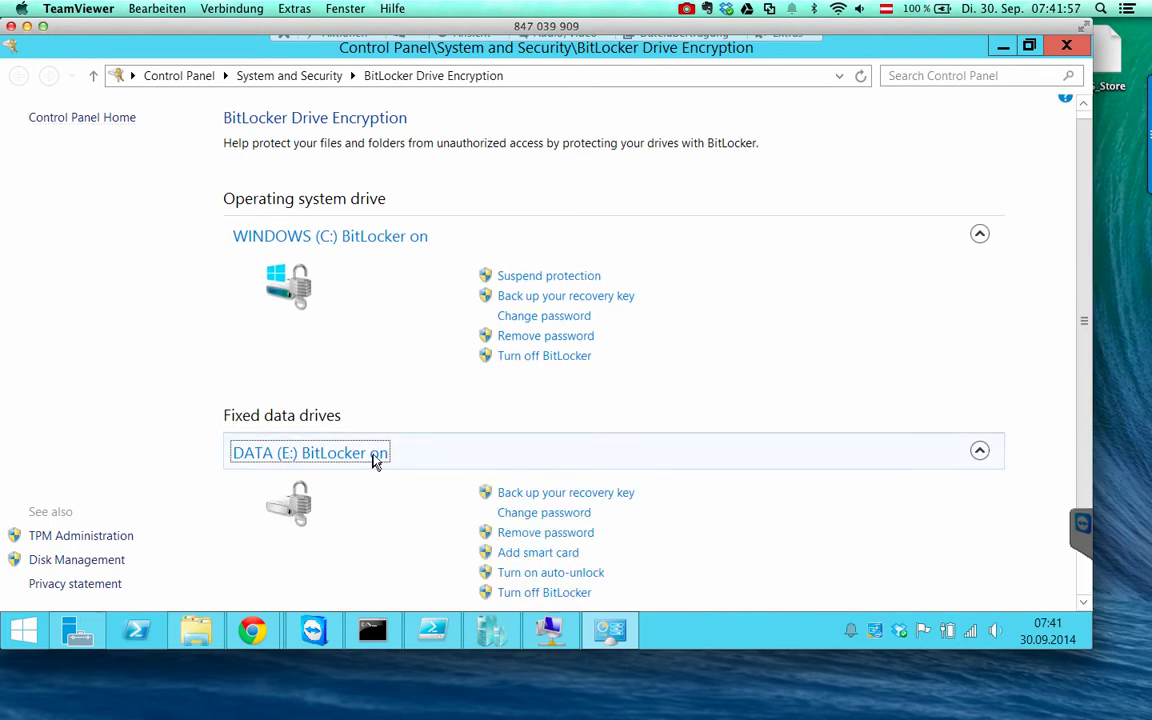
scroll(378, 462, "down", 2)
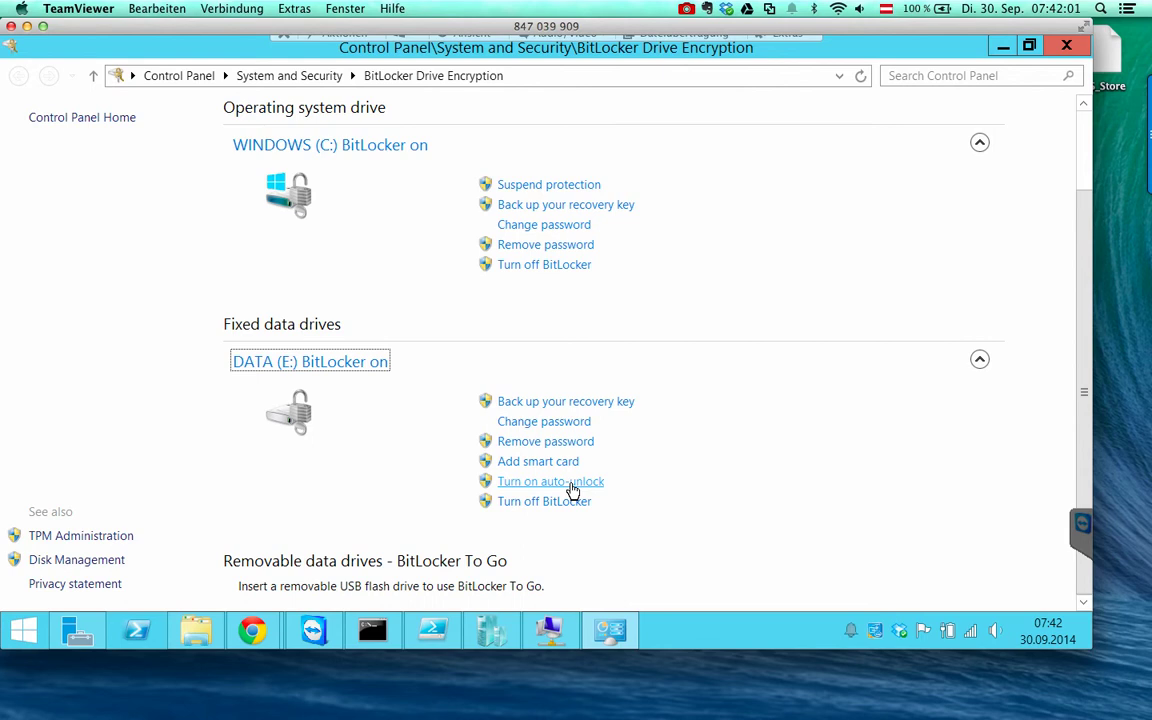
left_click(572, 482)
scroll(620, 470, "down", 2)
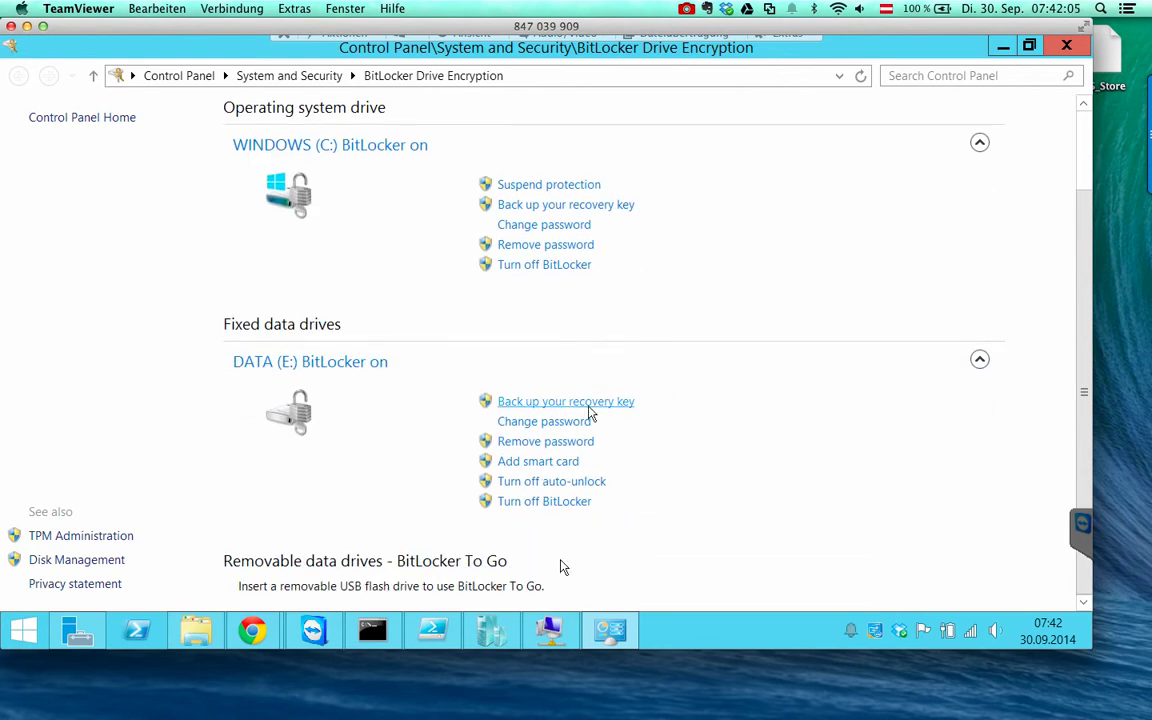
Rerun Get-BitLockerVolume to confirm E: auto-unlock, then minimize PowerShell ISE and the BitLocker window
left_click(432, 630)
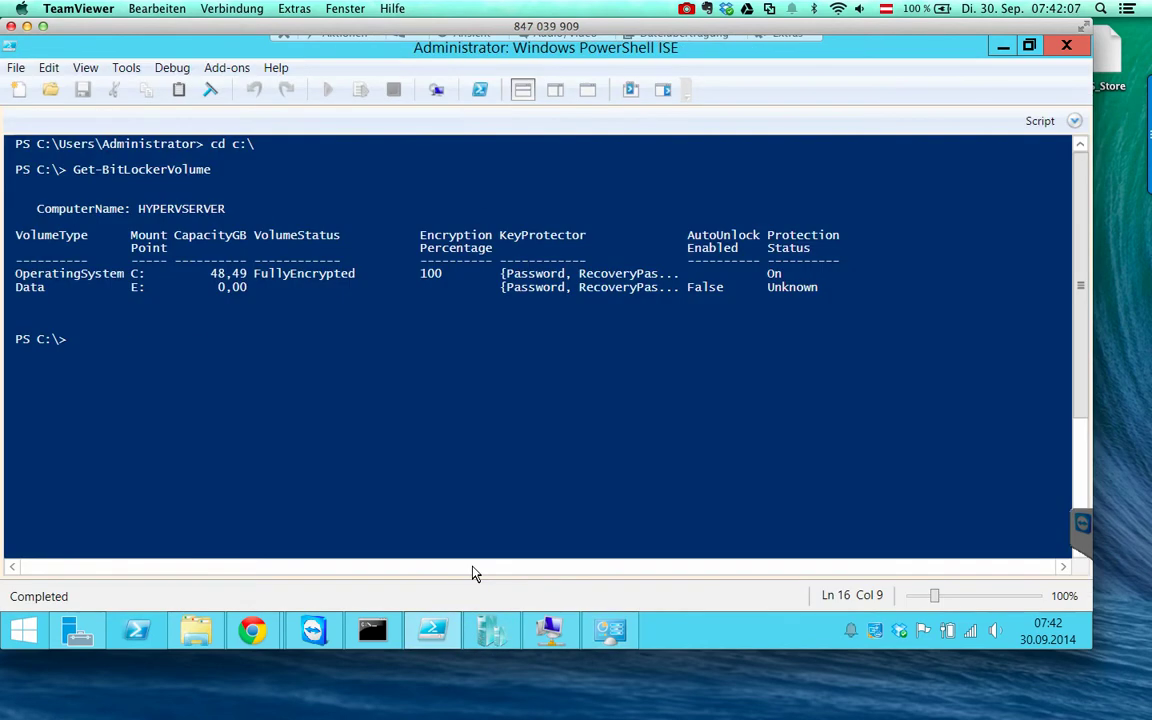
key("Up")
key("Return")
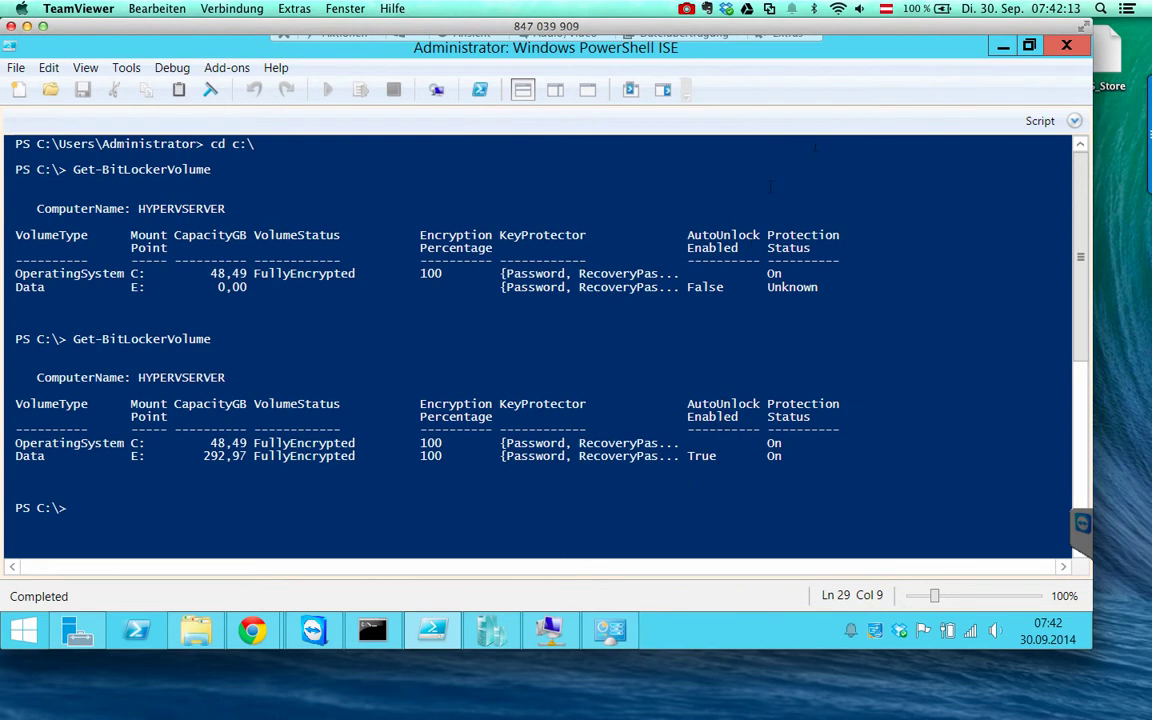
left_click(1002, 48)
left_click(1002, 48)
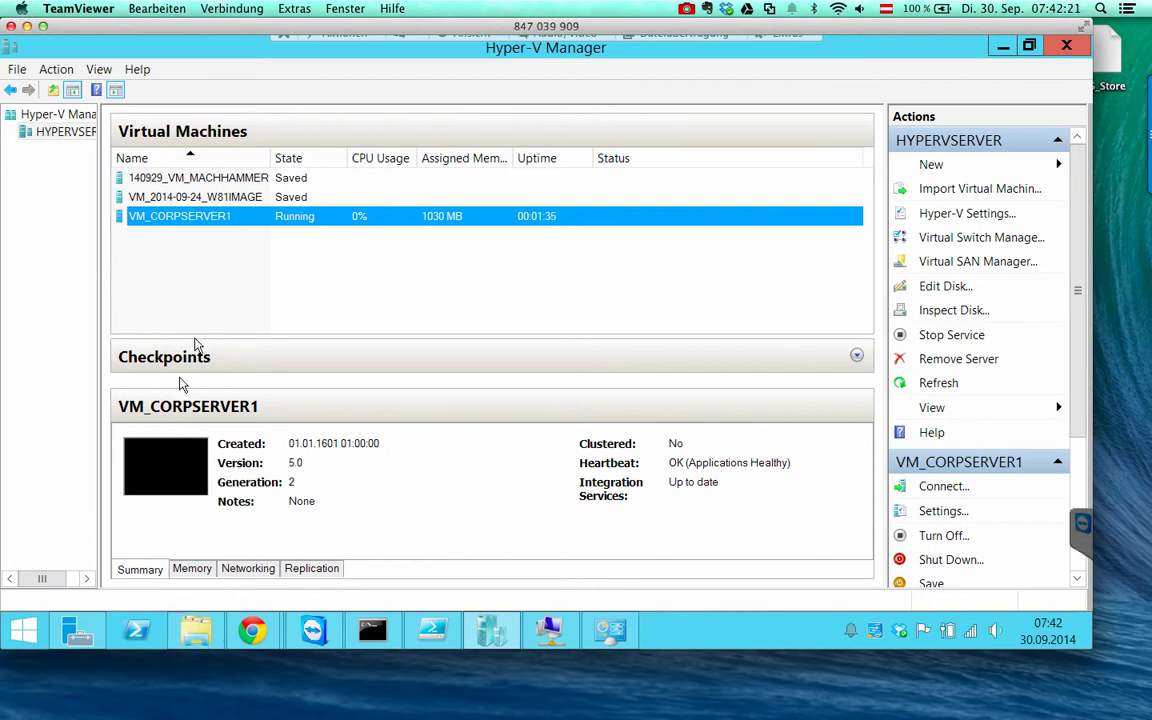
left_click(196, 630)
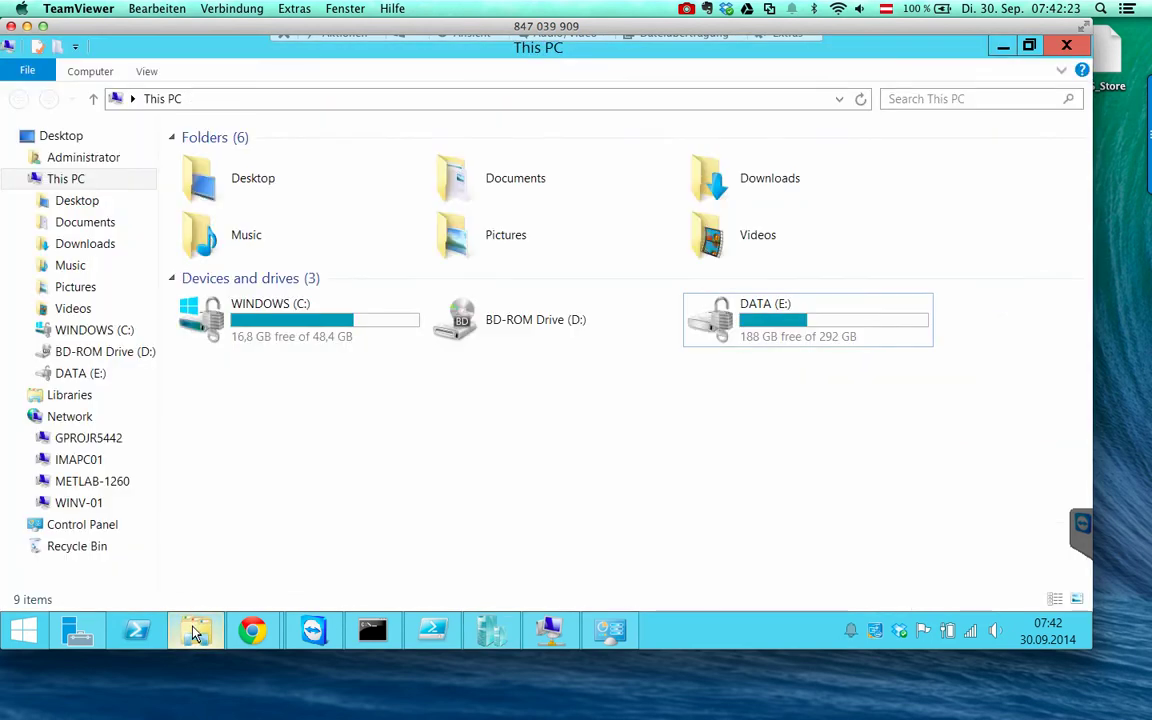
left_click(19, 628)
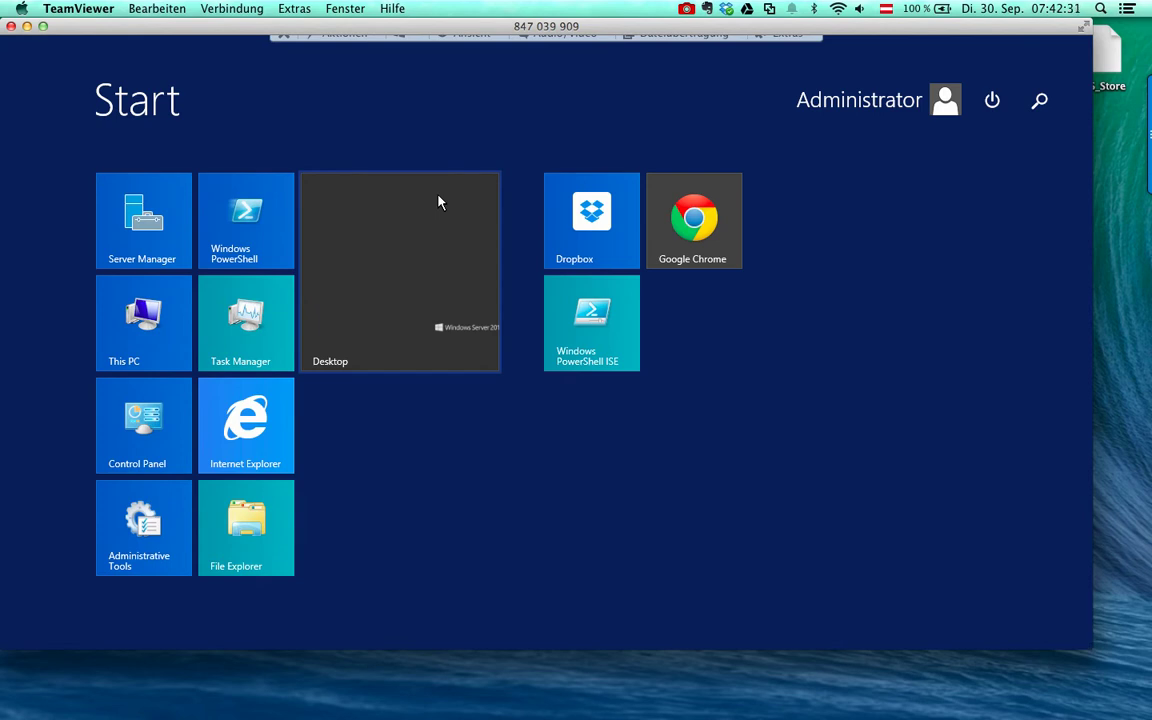
left_click(424, 260)
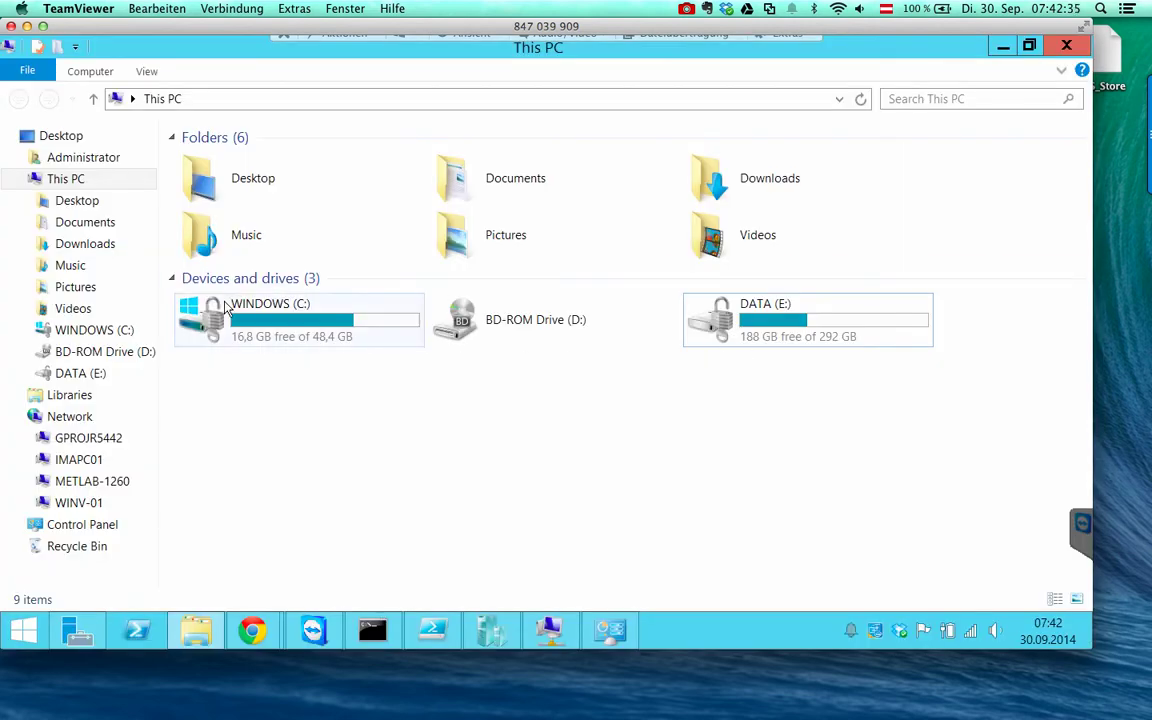
double_click(226, 308)
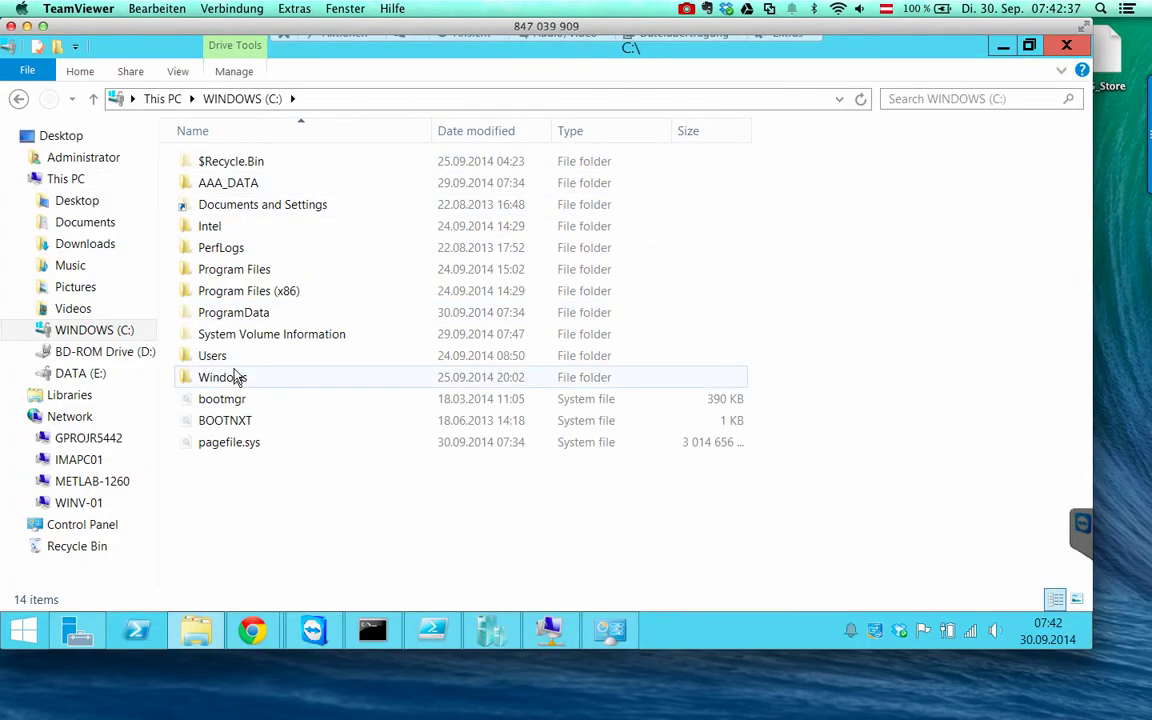
double_click(232, 358)
left_click(306, 166)
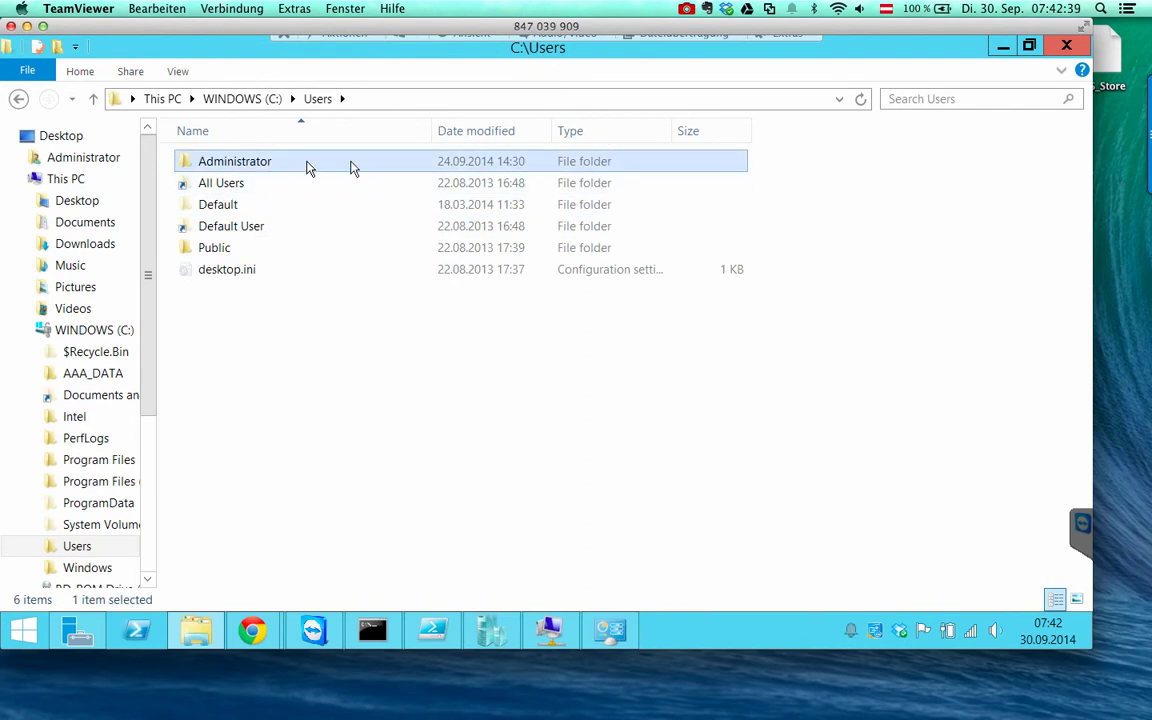
left_click(1066, 45)
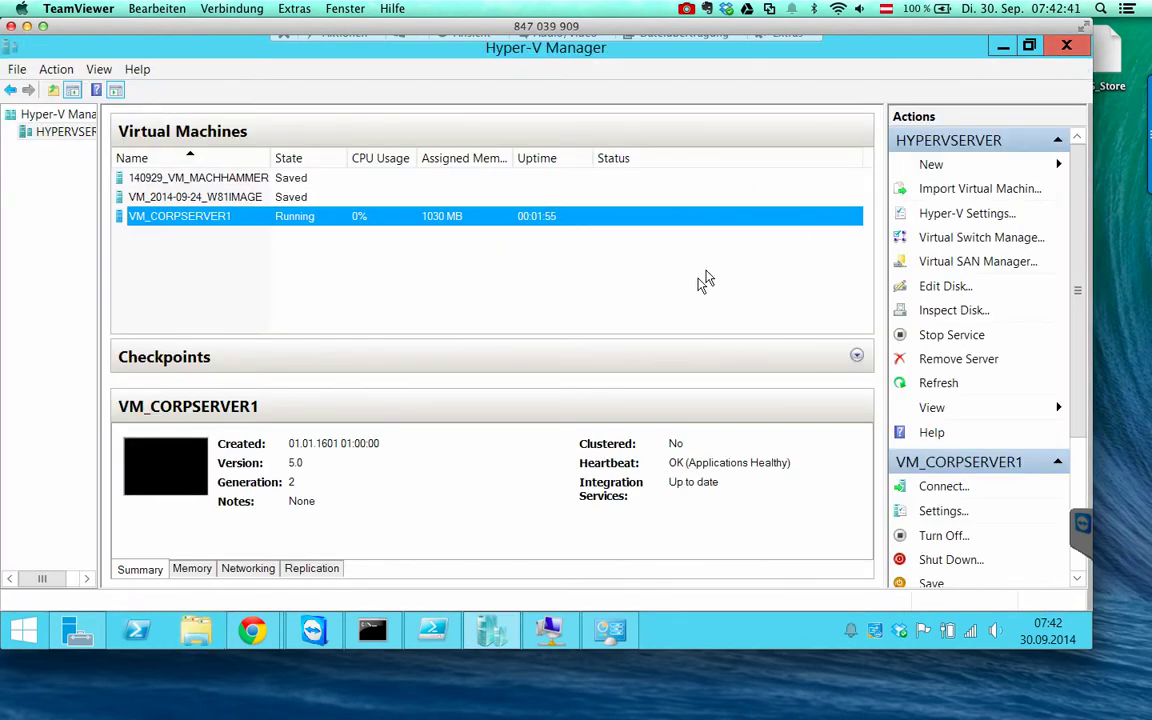
Save the state of the running VM_CORPSERVER1 from its right-click menu
right_click(281, 226)
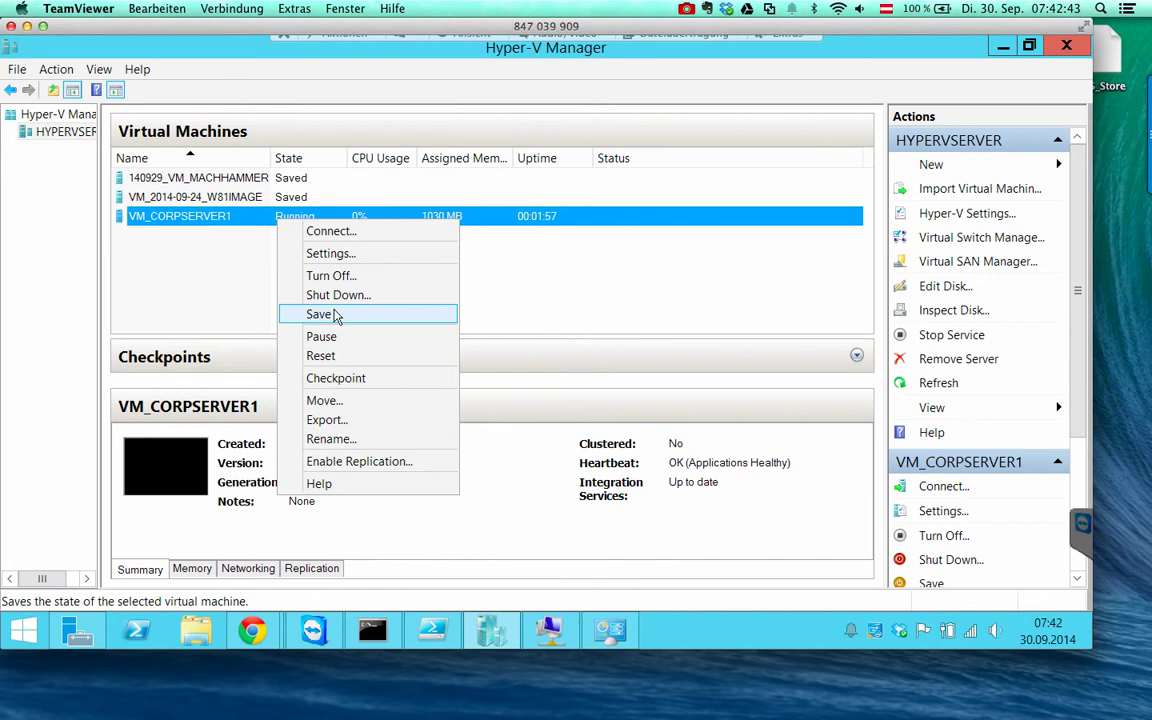
left_click(332, 314)
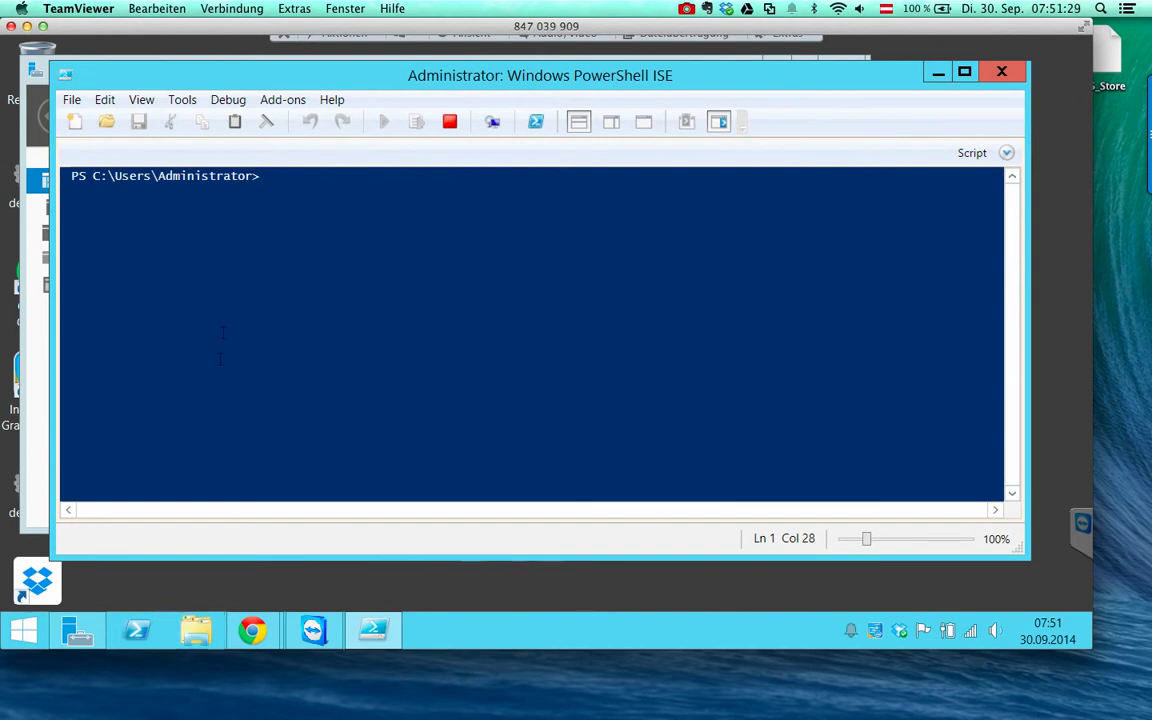
Open the DATA (E:) drive from This PC in File Explorer to view its folders
key("super+e")
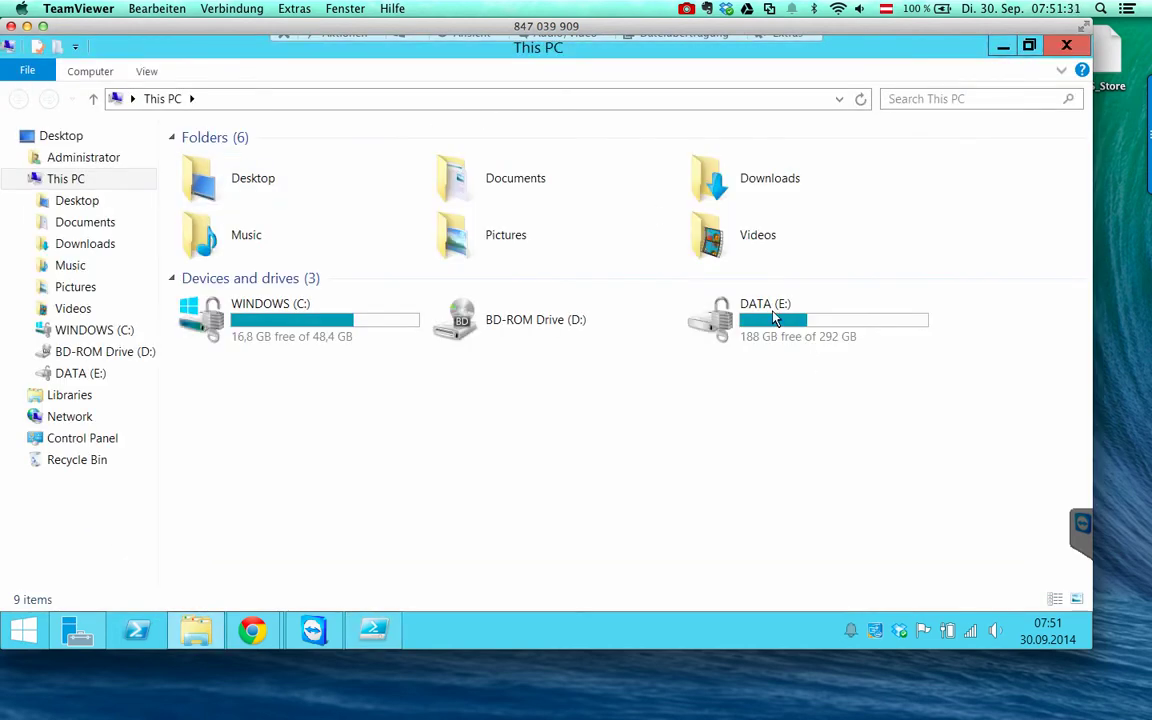
left_click(775, 320)
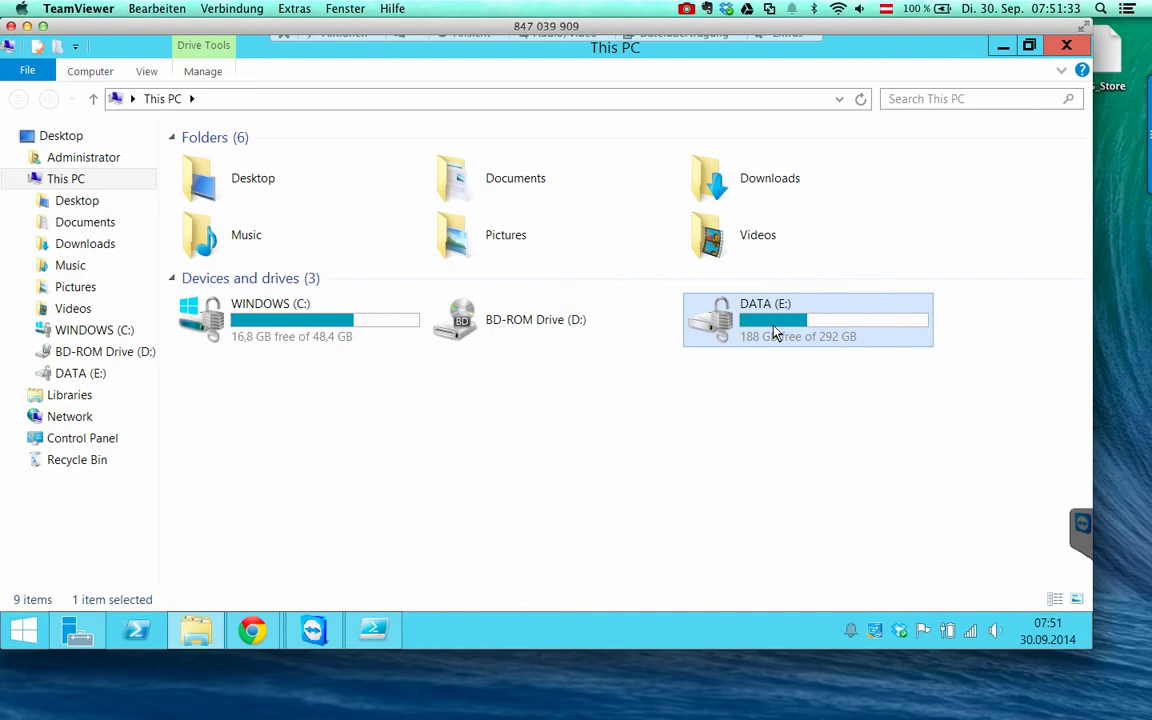
double_click(775, 333)
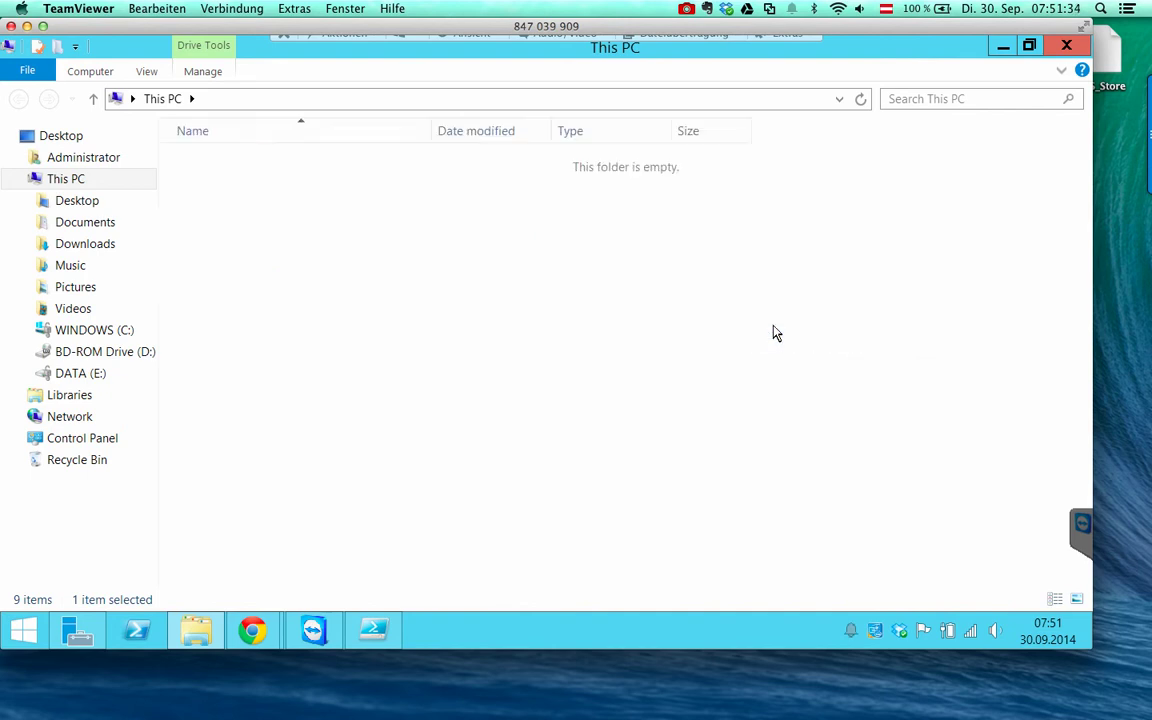
Run Get-BitLockerVolume in PowerShell ISE and confirm E: shows AutoUnlock Enabled True
left_click(373, 629)
left_click(1010, 152)
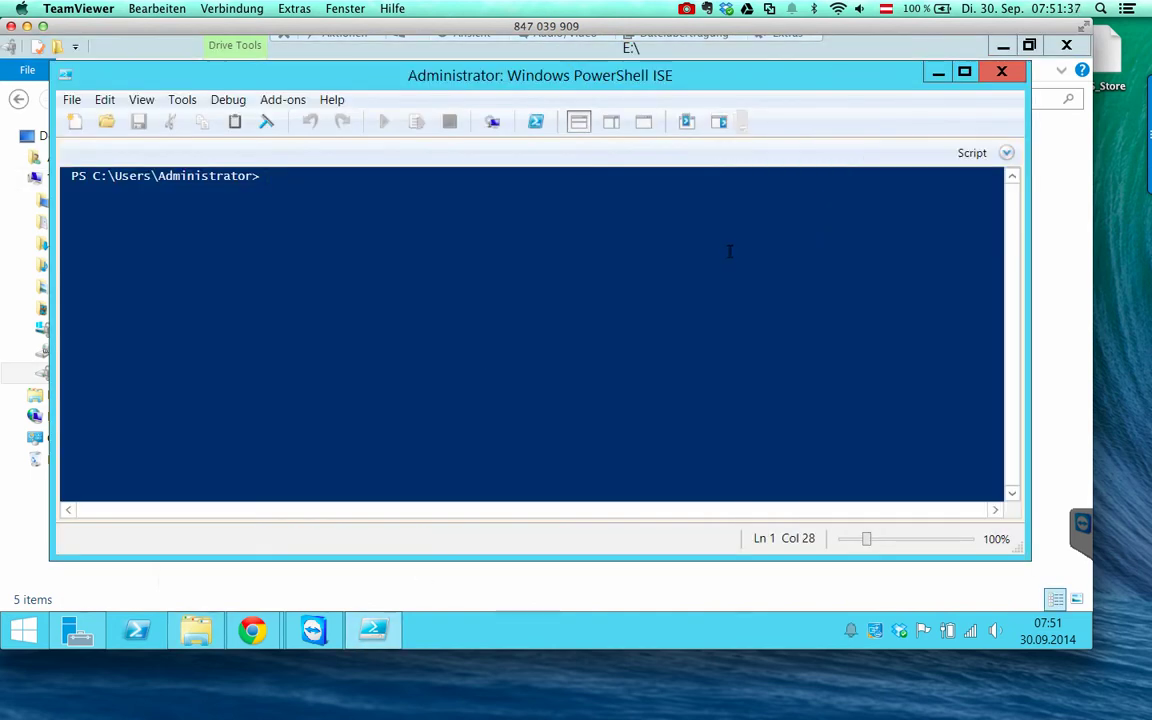
type("get-bitl")
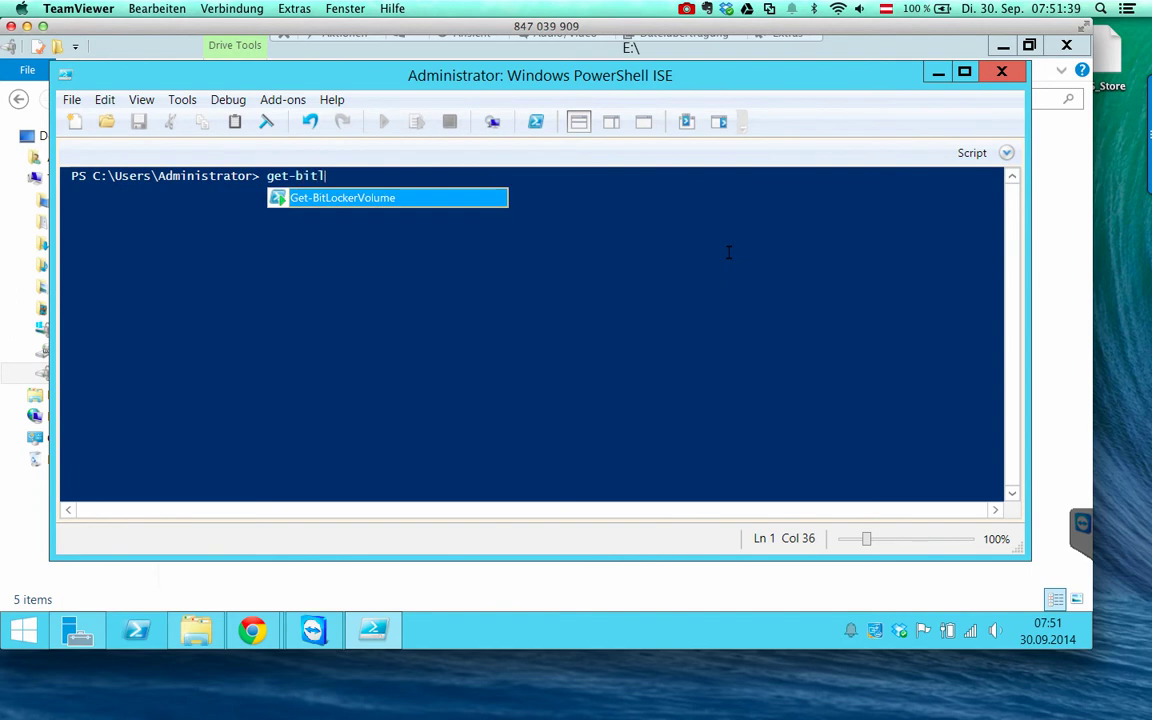
key("Tab")
key("Return")
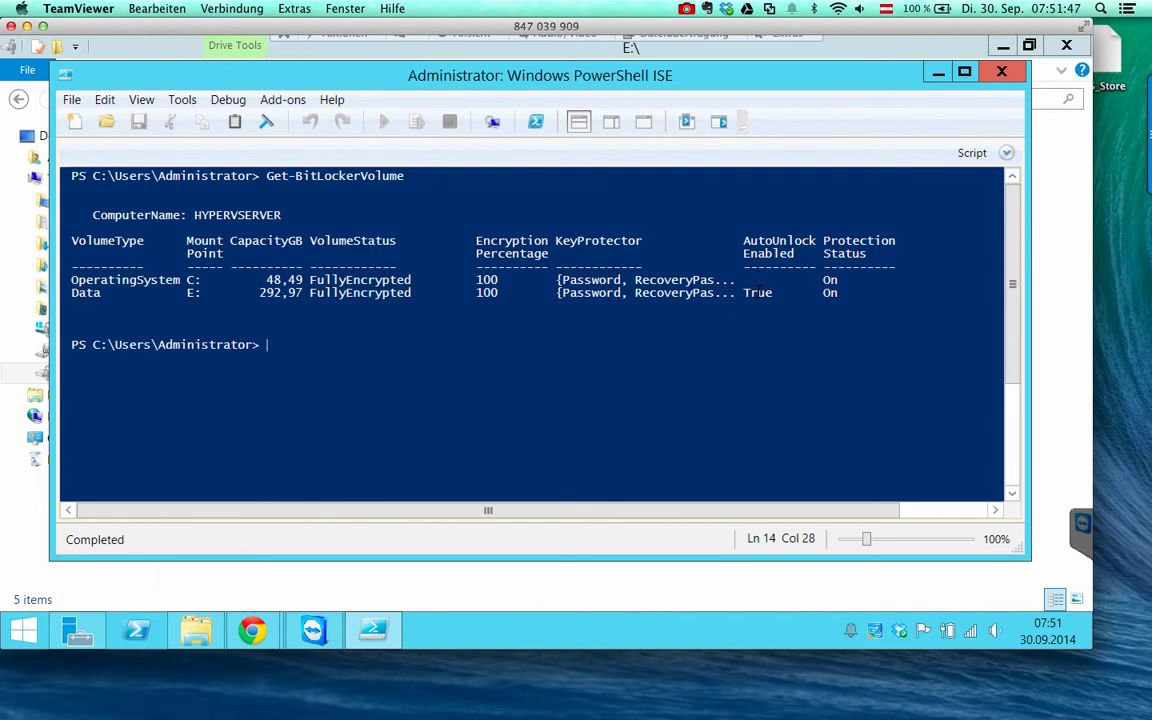
left_click_drag(744, 289, 771, 292)
left_click(612, 222)
Launch Hyper-V Manager from Server Manager Tools and start VM_CORPSERVER1 from its saved state
left_click(936, 72)
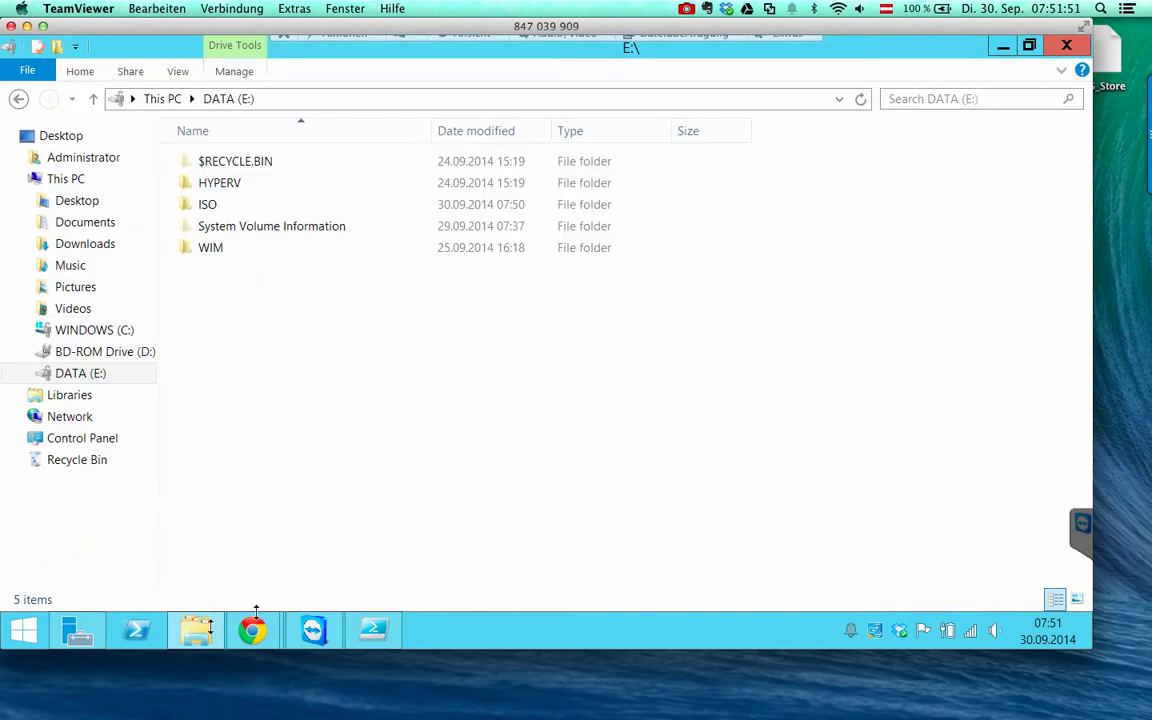
left_click(78, 630)
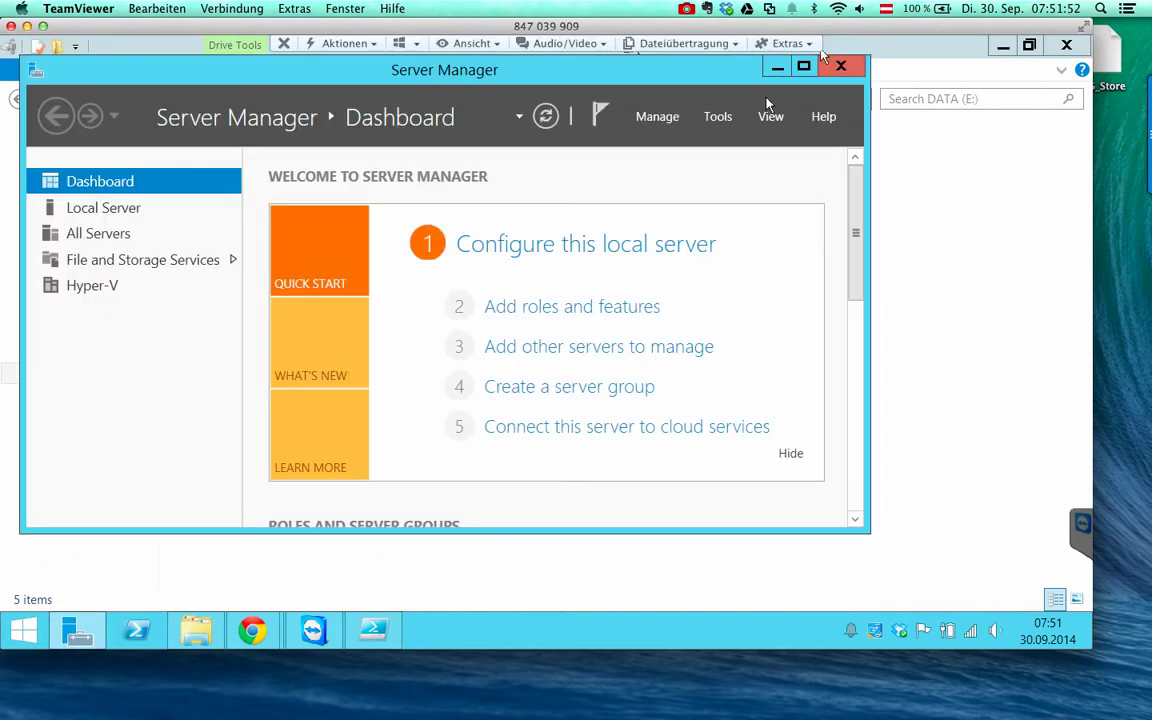
left_click(717, 116)
left_click(703, 319)
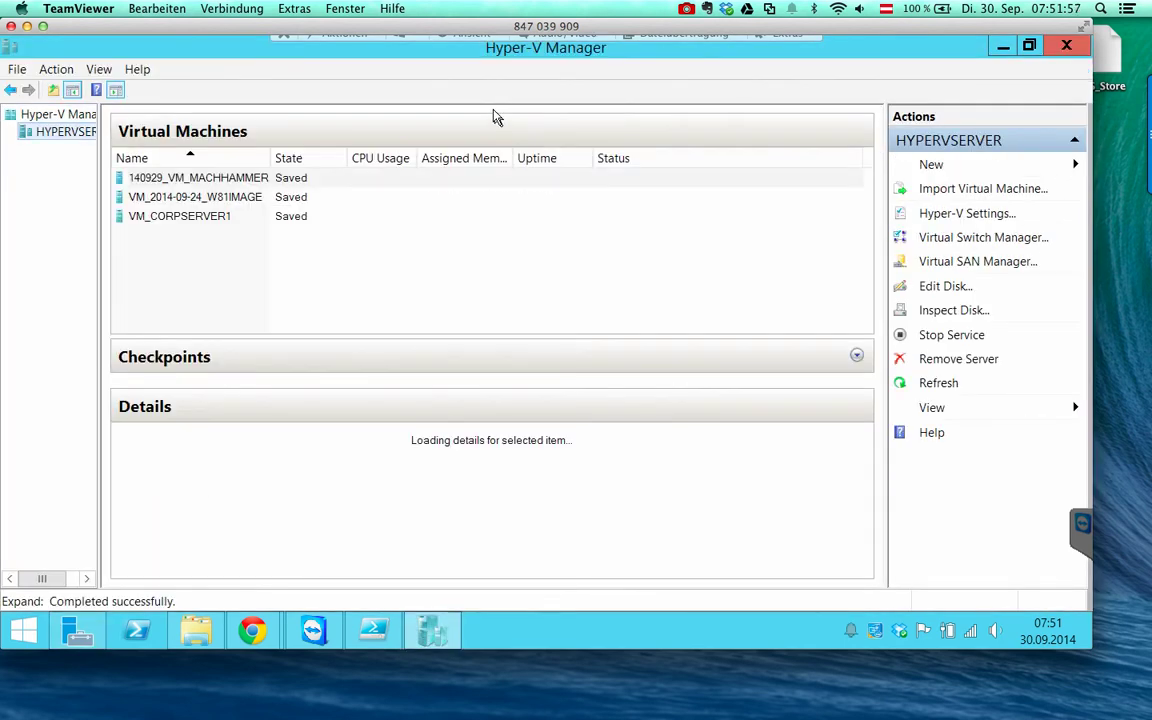
left_click(231, 218)
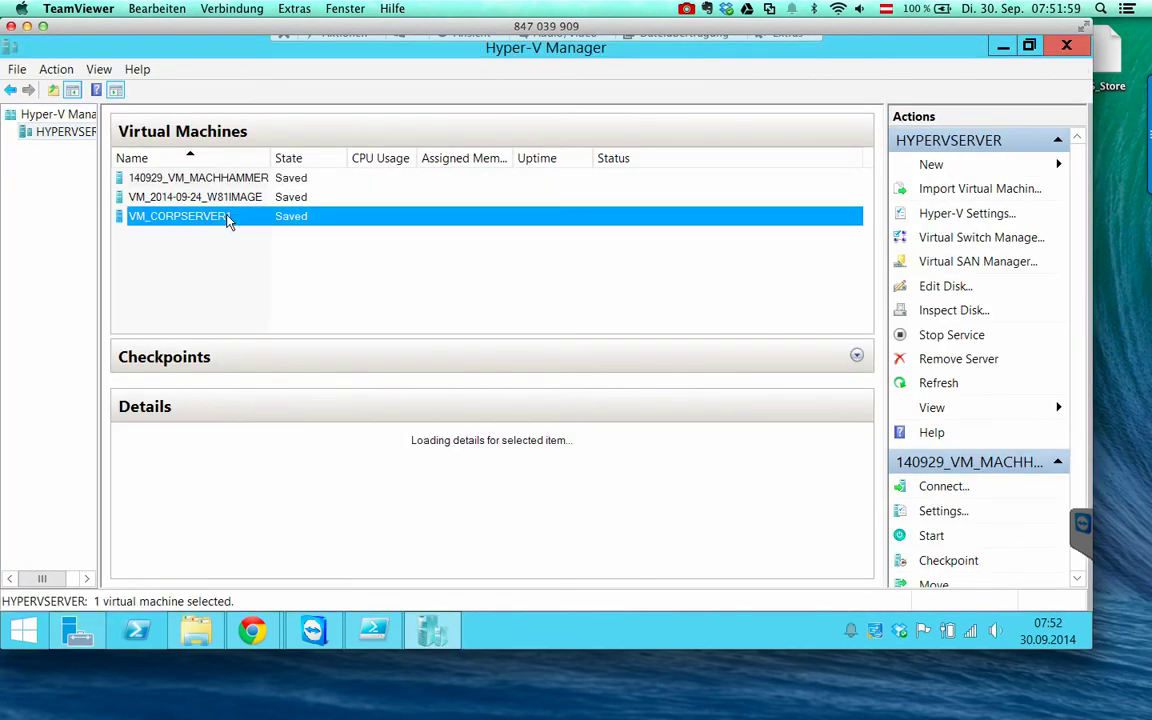
right_click(231, 220)
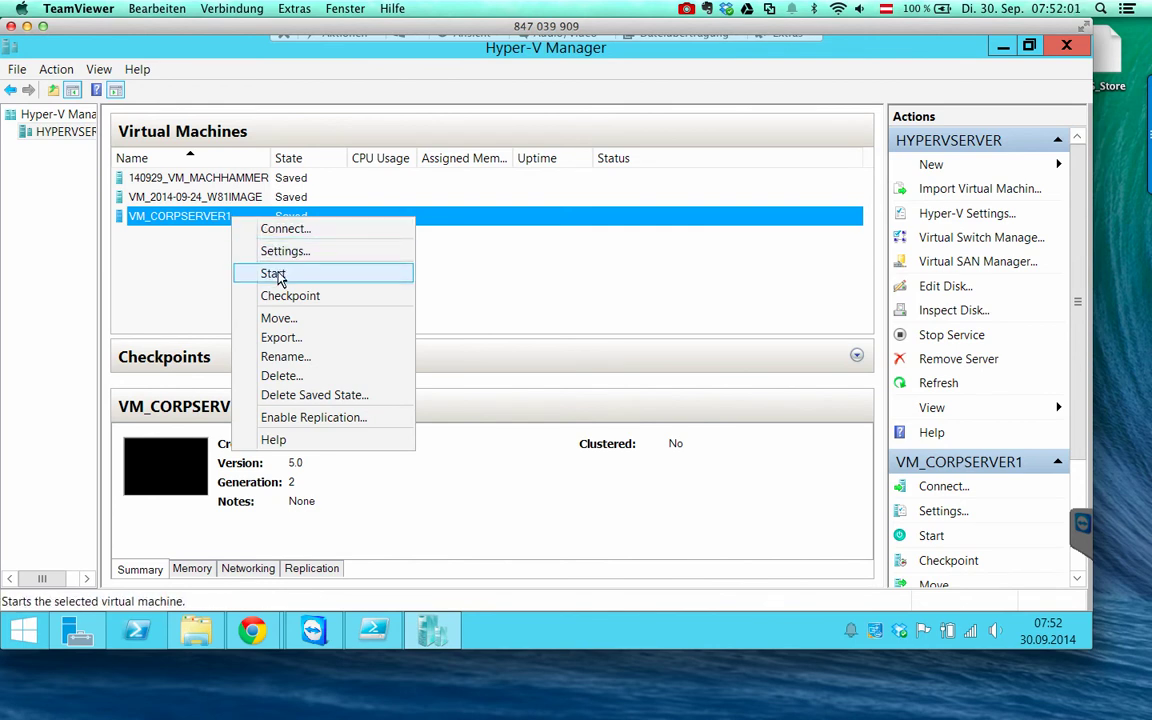
left_click(268, 272)
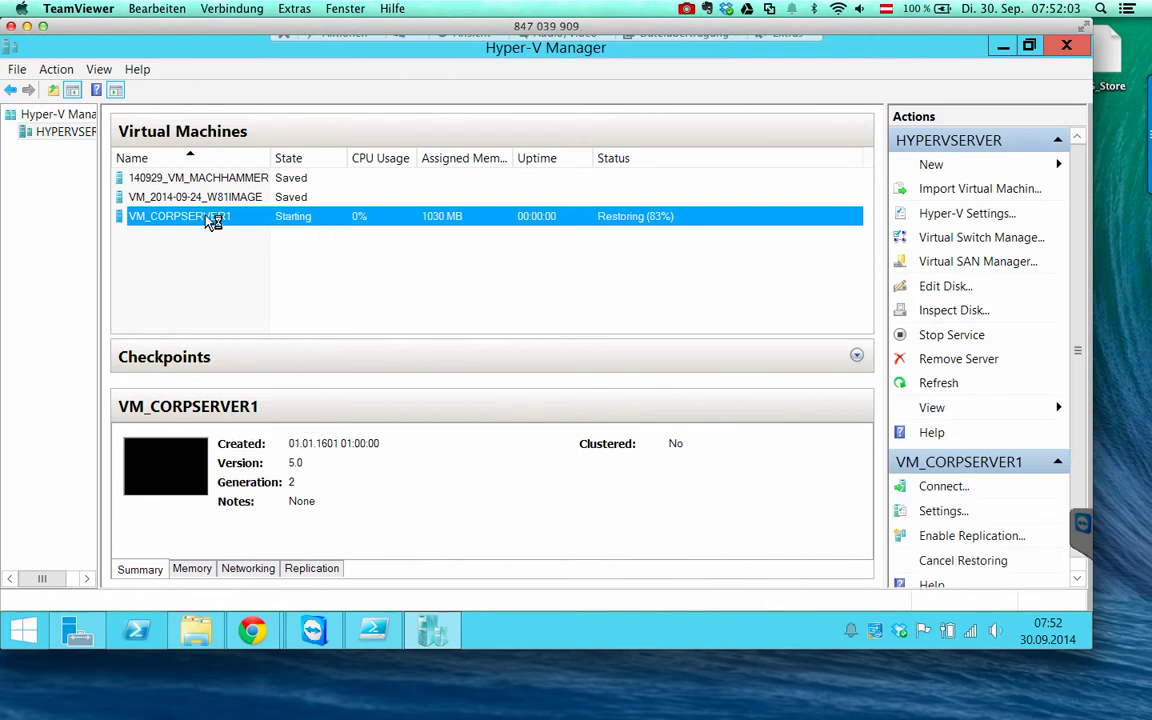
Connect to VM_CORPSERVER1 with a 1280 by 720 display resolution
double_click(207, 218)
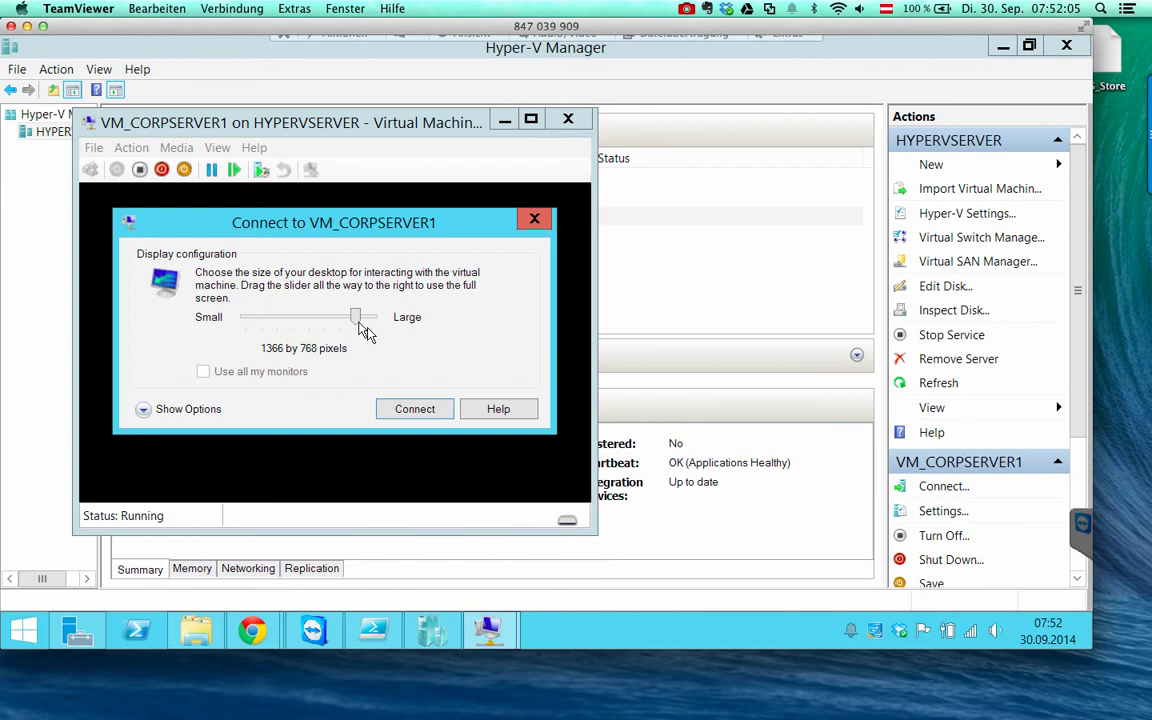
left_click_drag(352, 320, 328, 320)
left_click(395, 407)
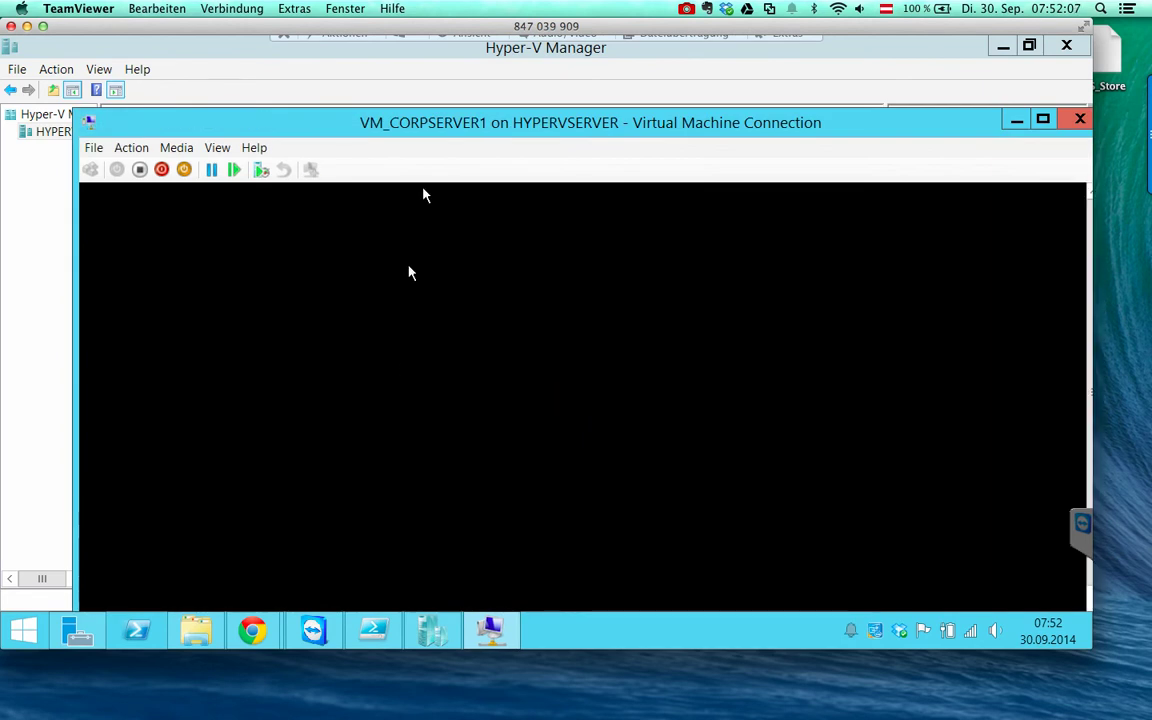